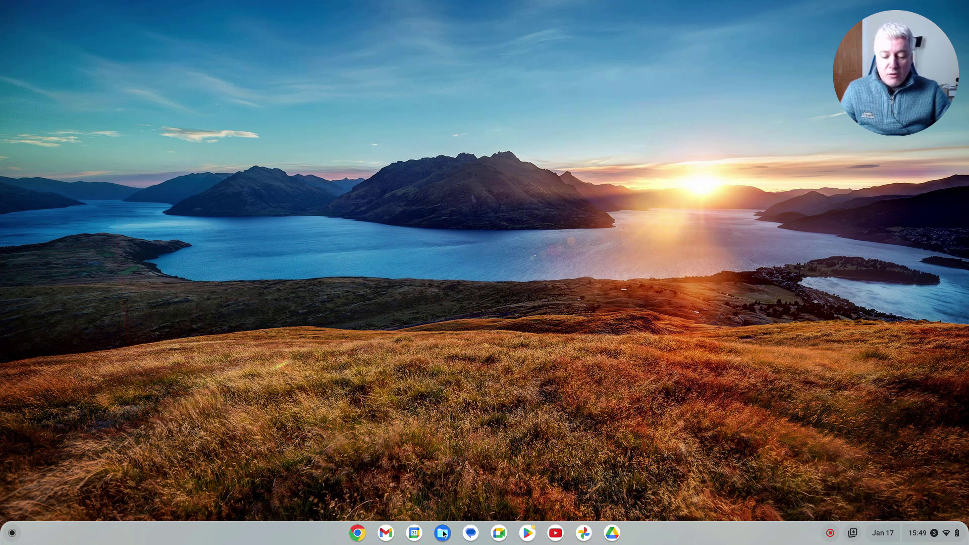
Step: Open Original Image.jpg from the Downloads folder, inspect its pixel width and height in the resize tool, and close it
click(442, 533)
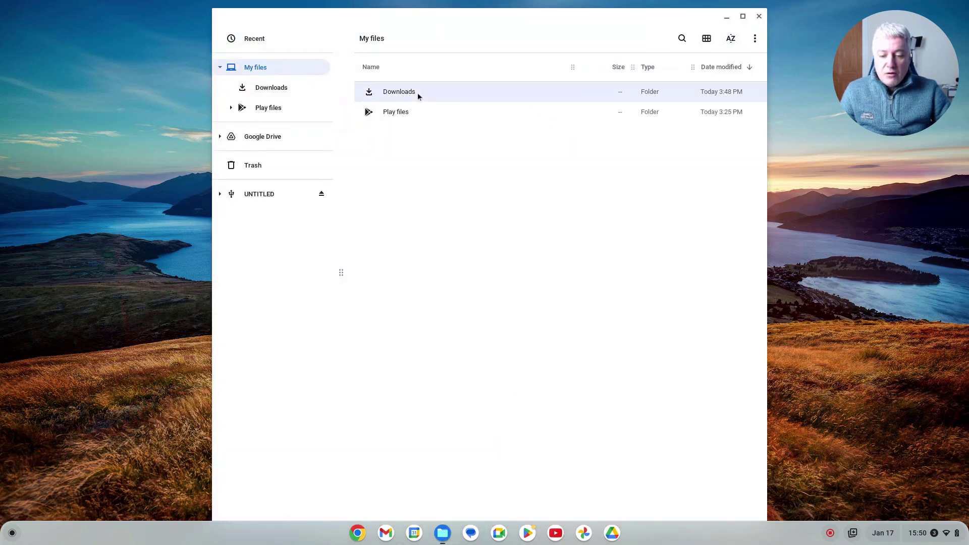
double_click(417, 93)
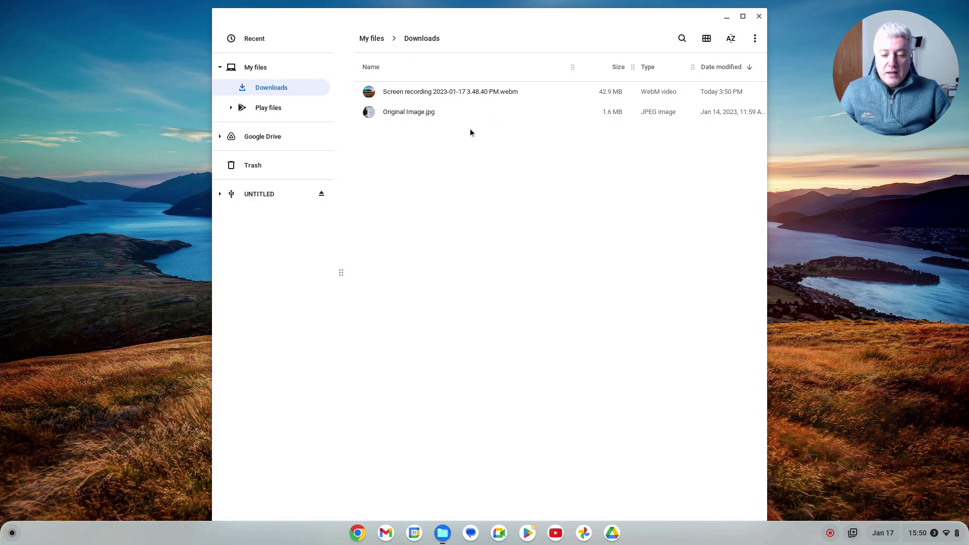
double_click(398, 113)
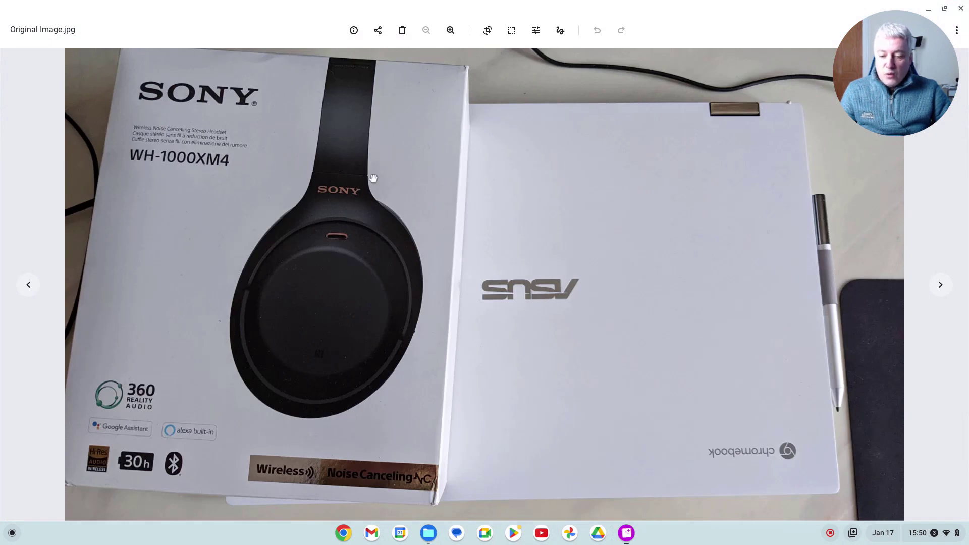
click(513, 30)
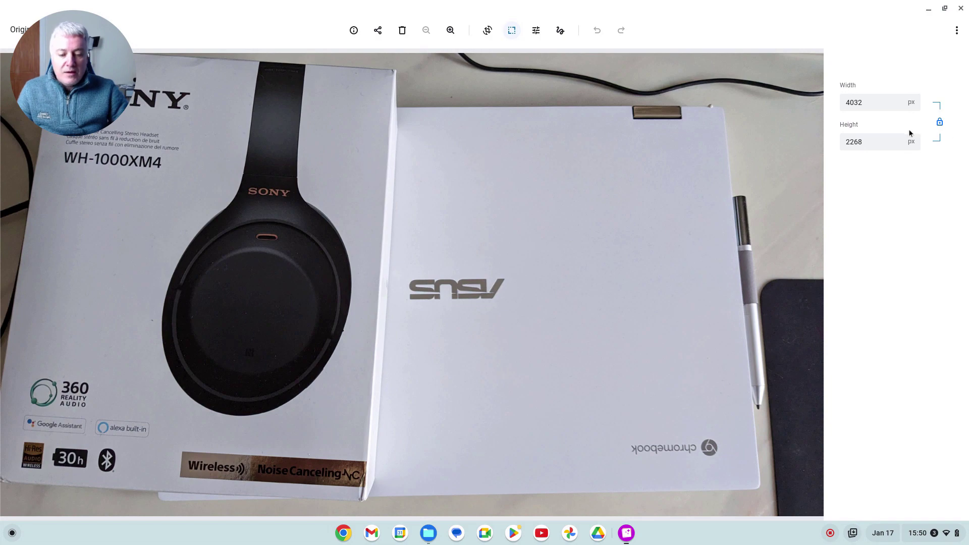
click(960, 8)
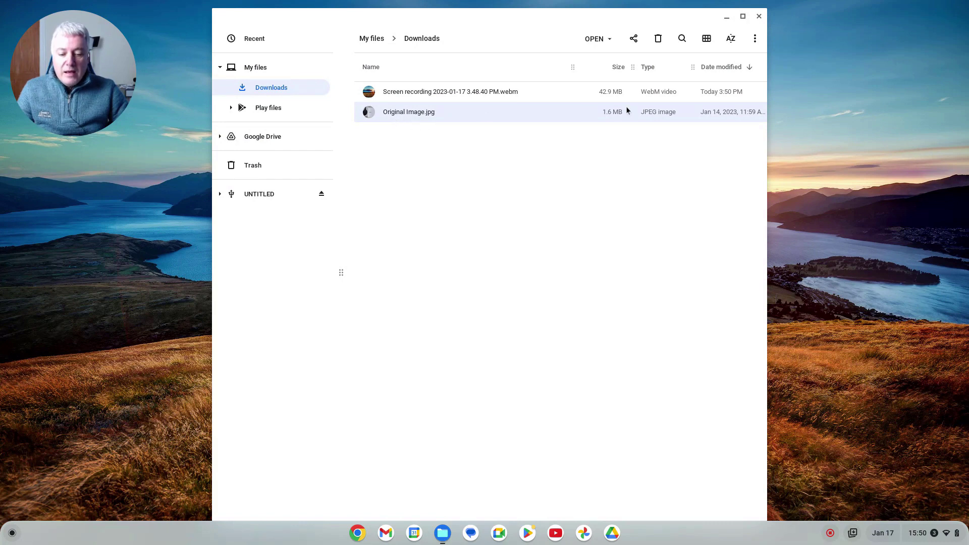
Step: Make a duplicate of Original Image.jpg in the Downloads folder
right_click(402, 115)
right_click(437, 155)
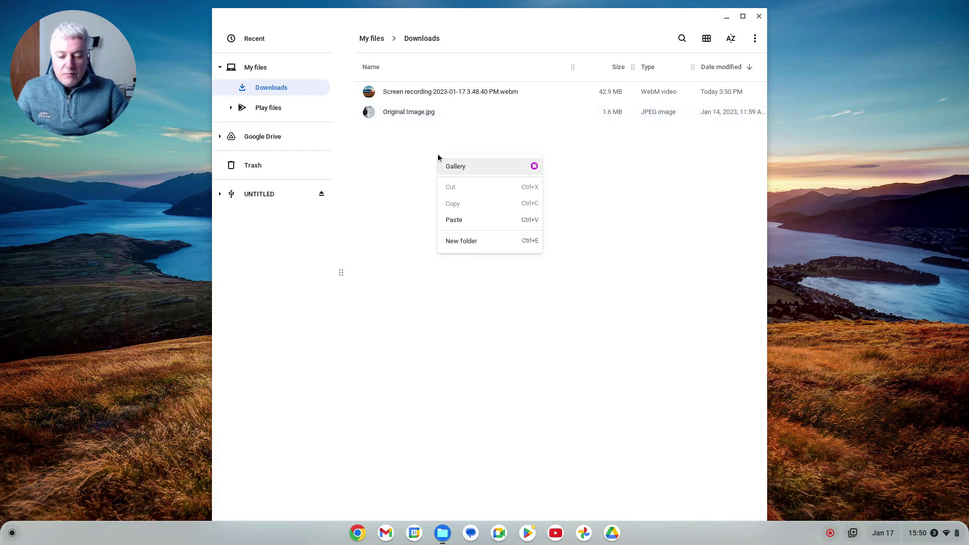
click(476, 217)
right_click(411, 134)
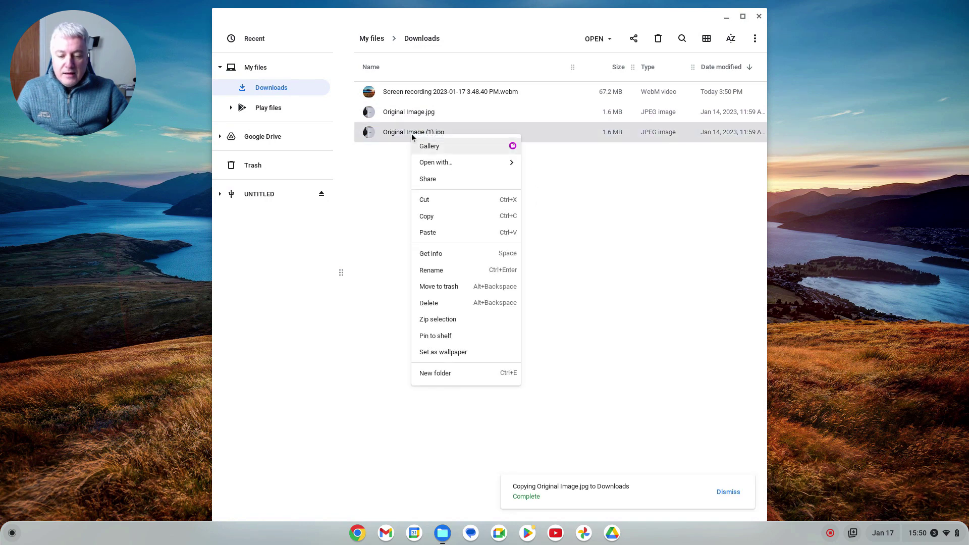
click(432, 270)
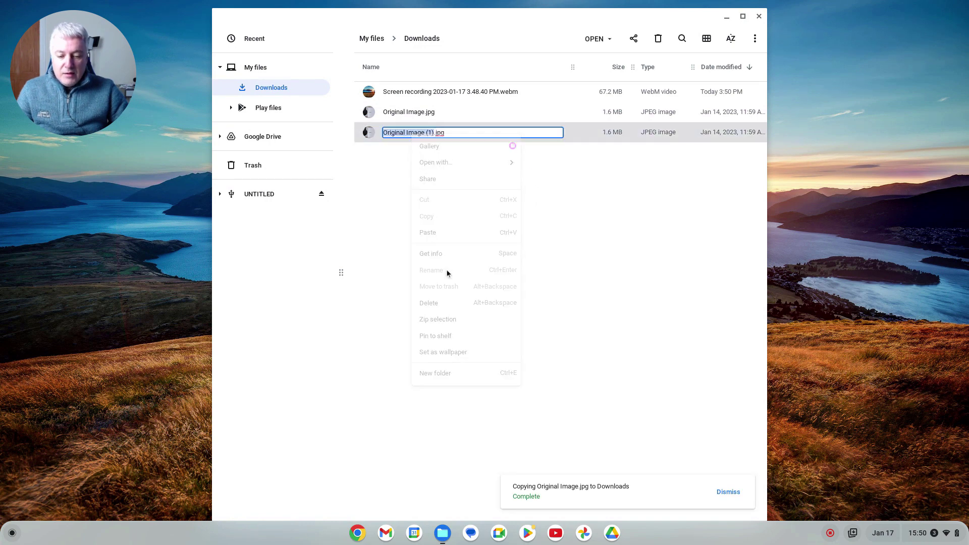
click(447, 271)
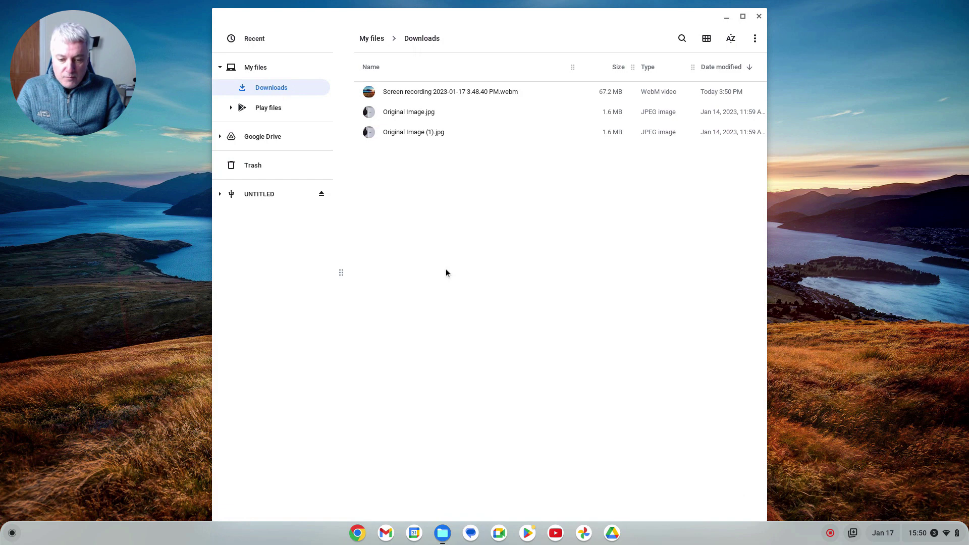
Step: Rename the duplicate Original Image (1).jpg as ChromeOSEditor.jpg
right_click(389, 134)
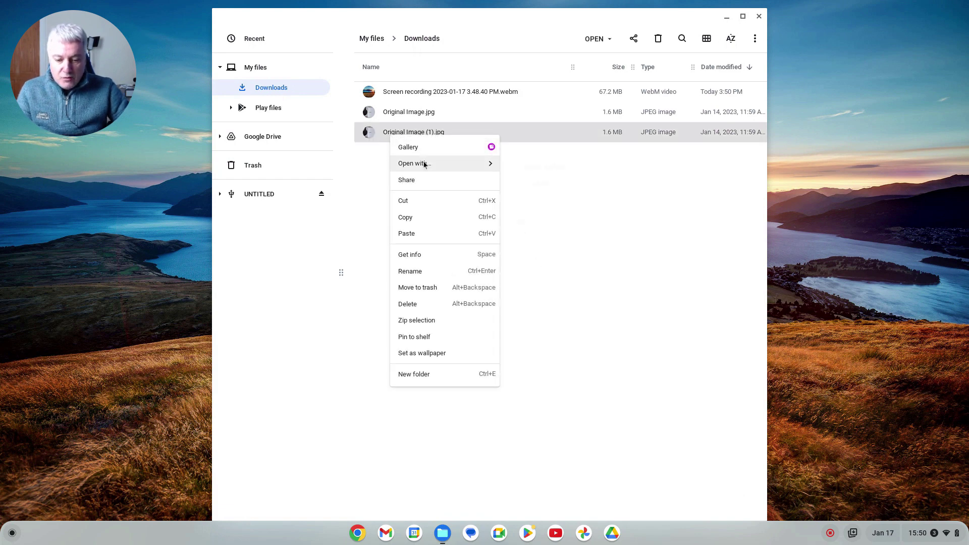
click(421, 273)
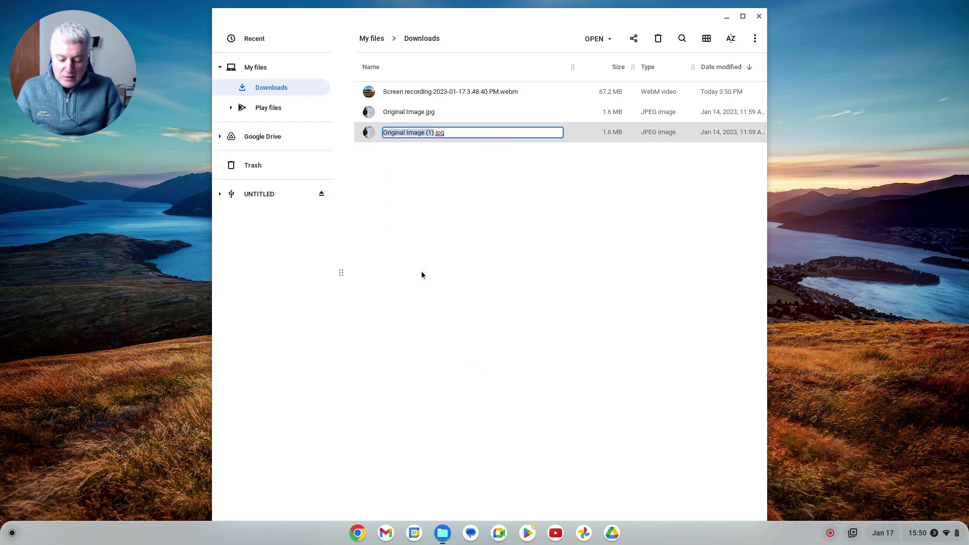
text(ChromeOSEditor)
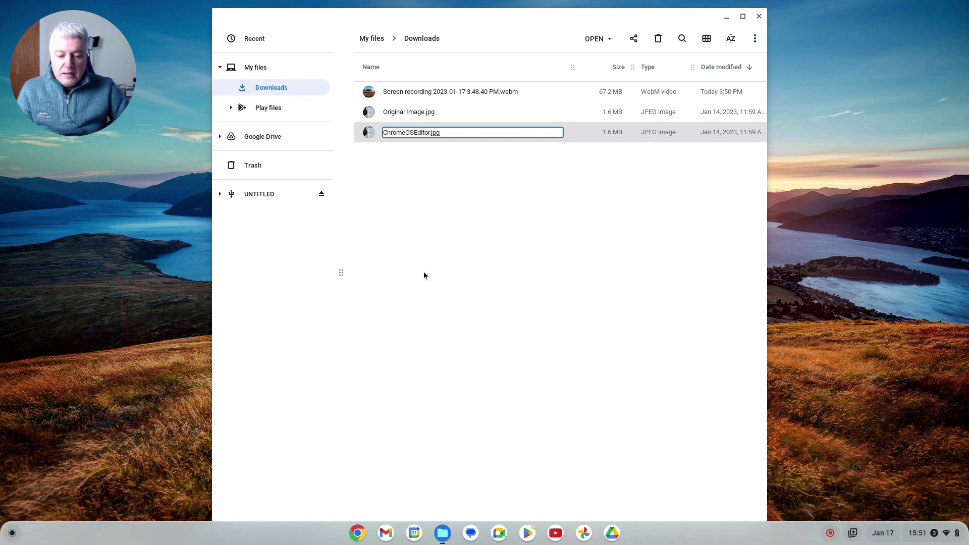
click(575, 216)
Step: Make two more copies of Original Image.jpg in the Downloads folder
right_click(410, 113)
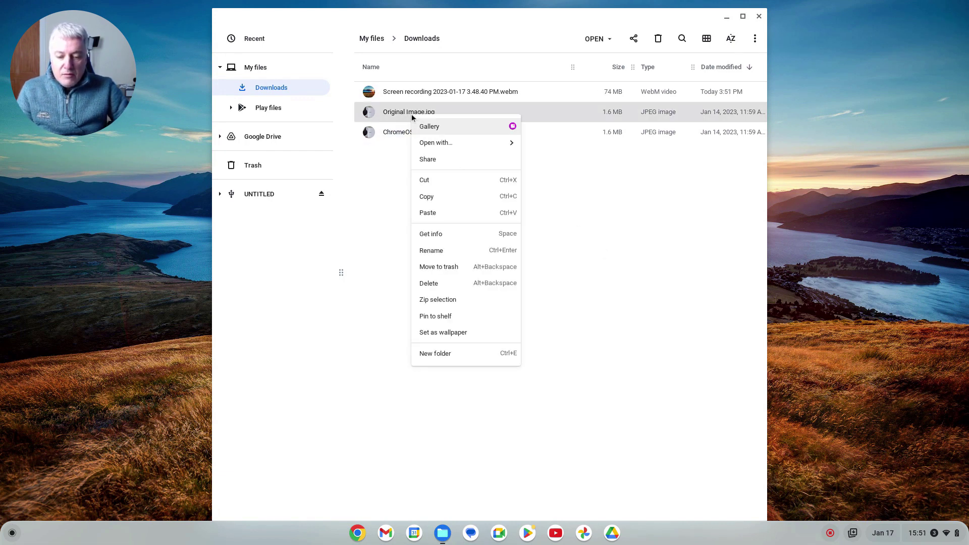
click(430, 198)
right_click(407, 173)
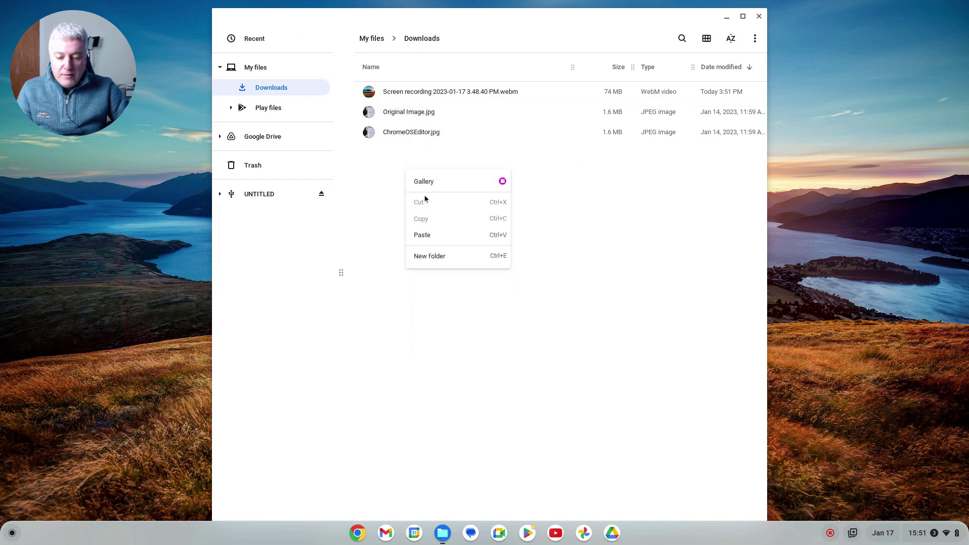
click(429, 235)
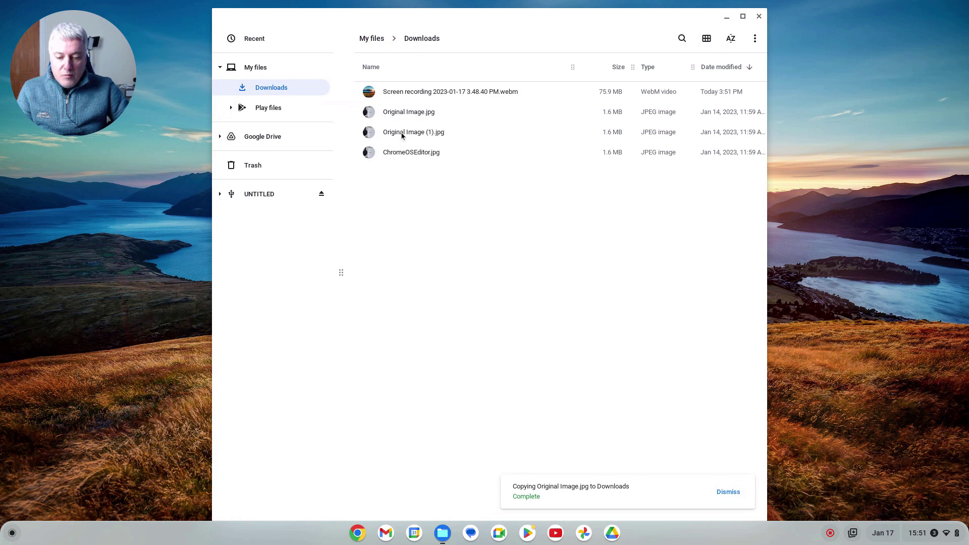
right_click(398, 112)
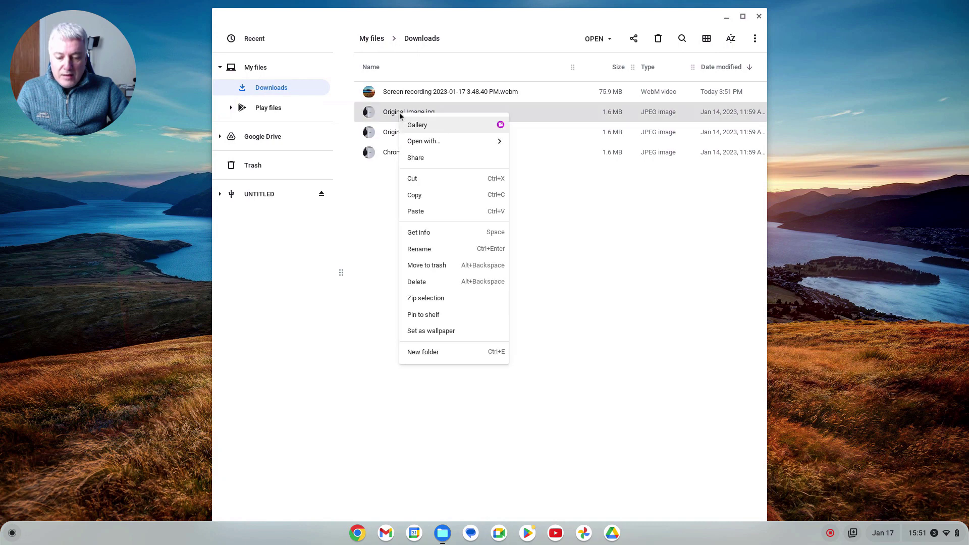
click(413, 195)
right_click(402, 193)
click(429, 259)
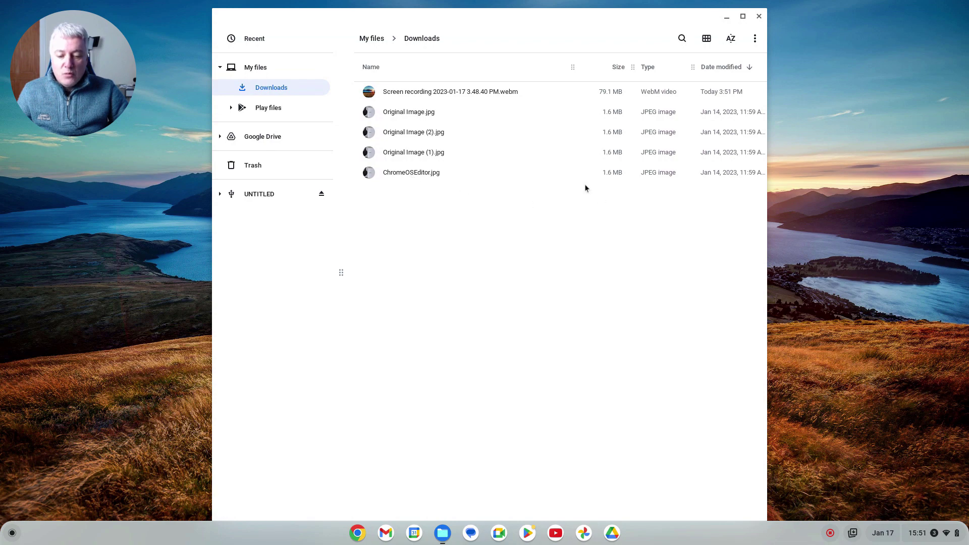
Step: Resize ChromeOSEditor.jpg to a width of 800 px with the aspect ratio locked, and save it over the file
double_click(398, 173)
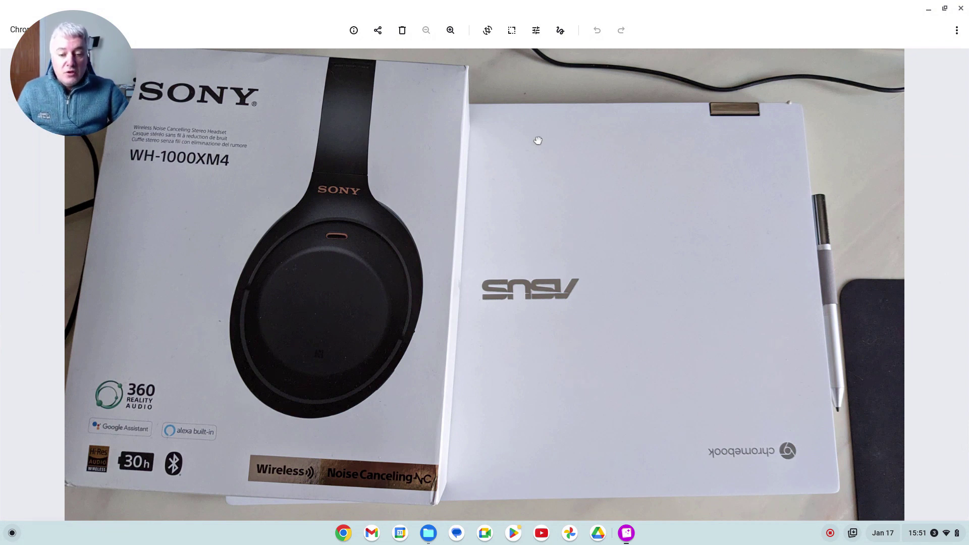
click(512, 30)
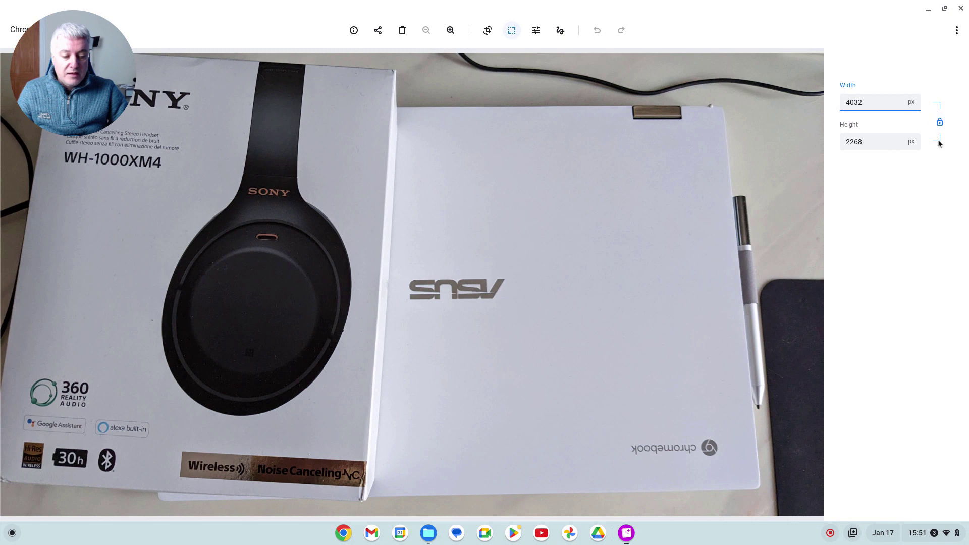
drag(871, 106, 831, 106)
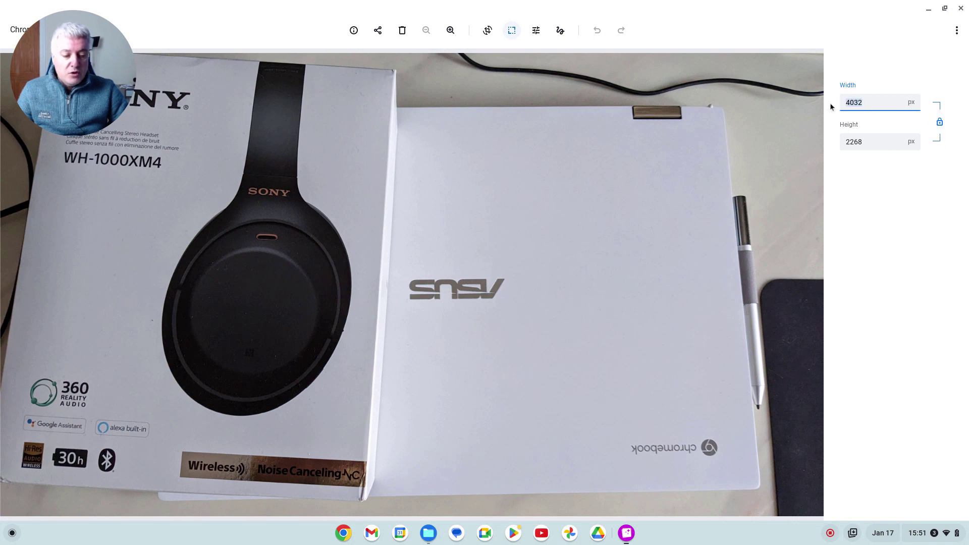
text(800)
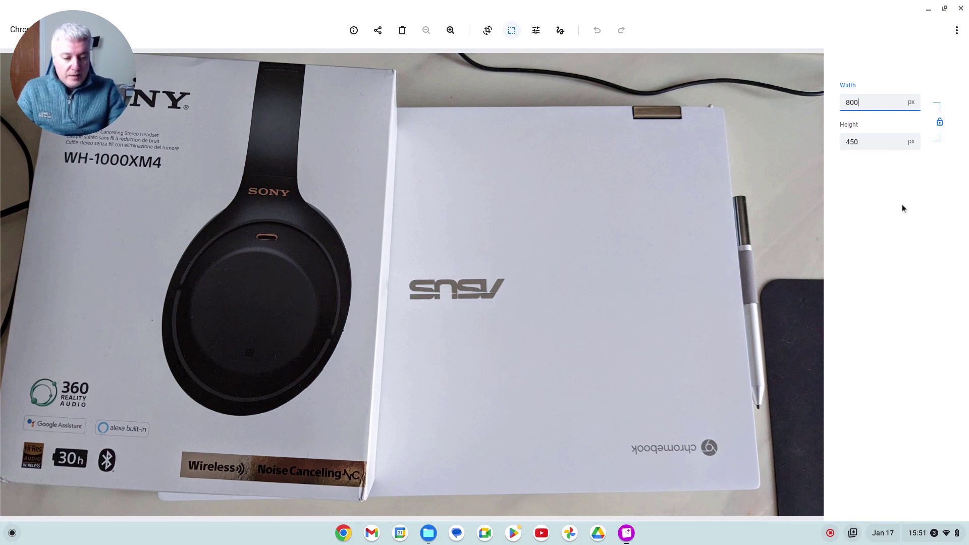
click(864, 148)
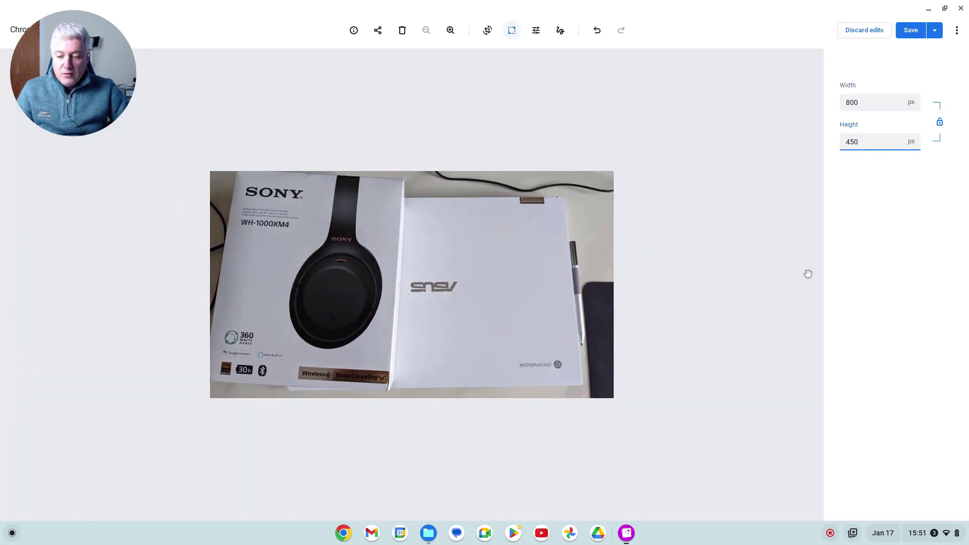
click(908, 31)
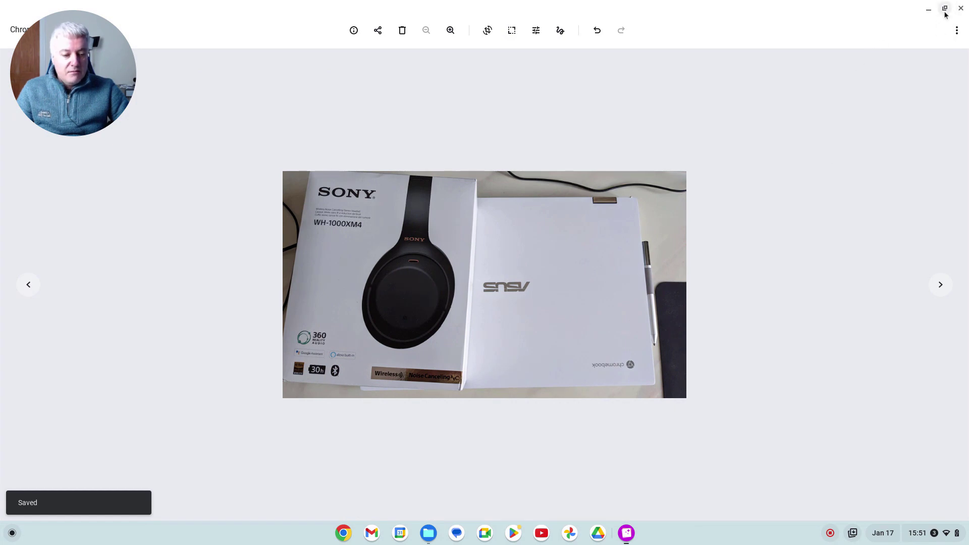
Step: Close the image, check the saved ChromeOSEditor.jpg in Downloads by reopening it, and close it again
click(960, 11)
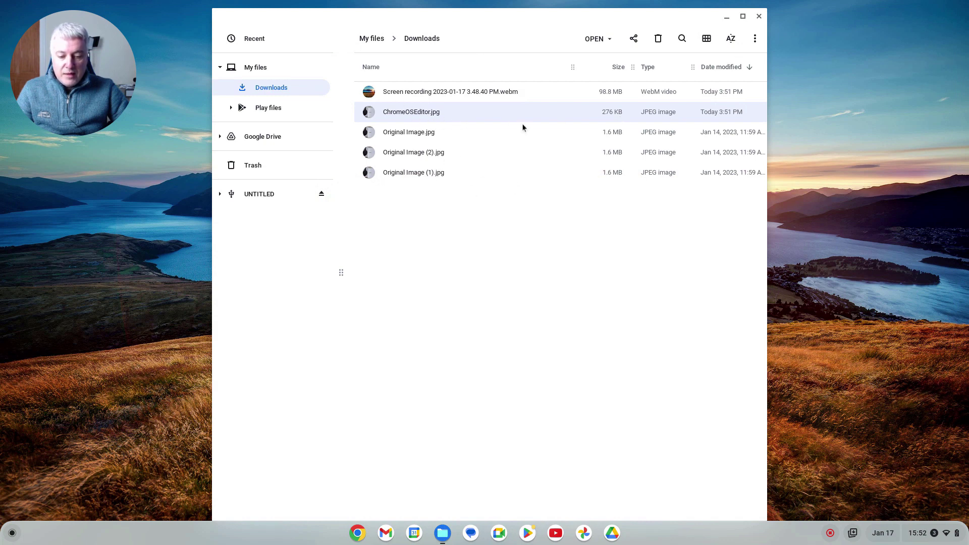
double_click(434, 111)
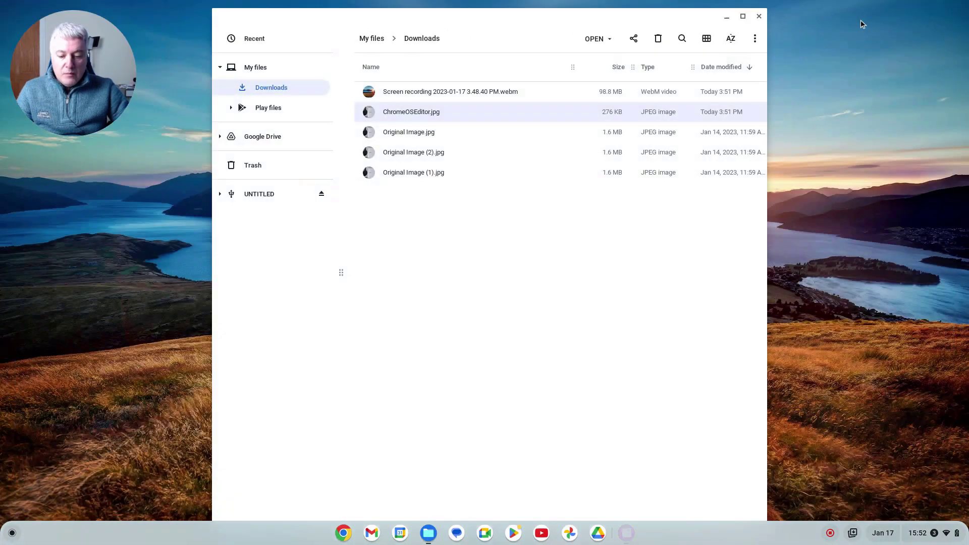
click(960, 8)
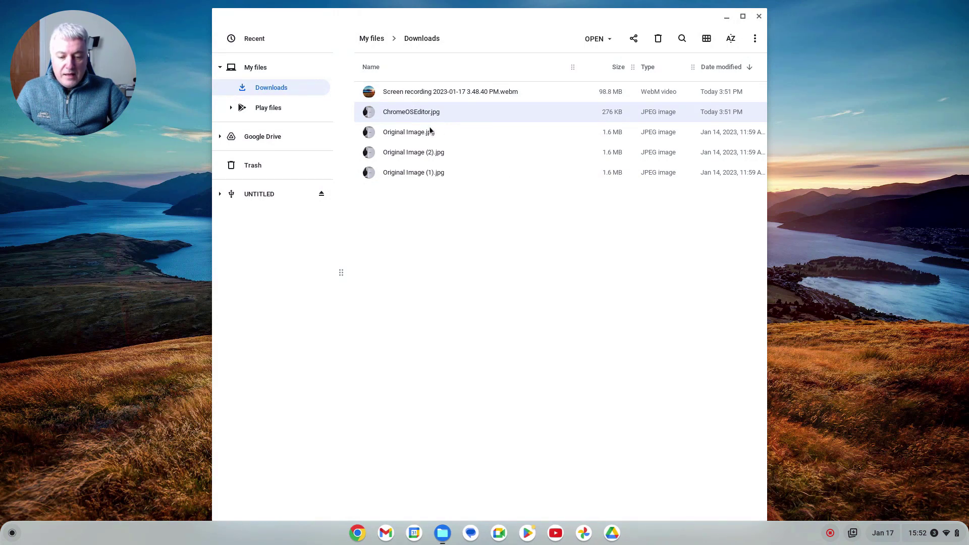
Step: Open Original Image (1).jpg from the Downloads folder in Snapseed
right_click(409, 174)
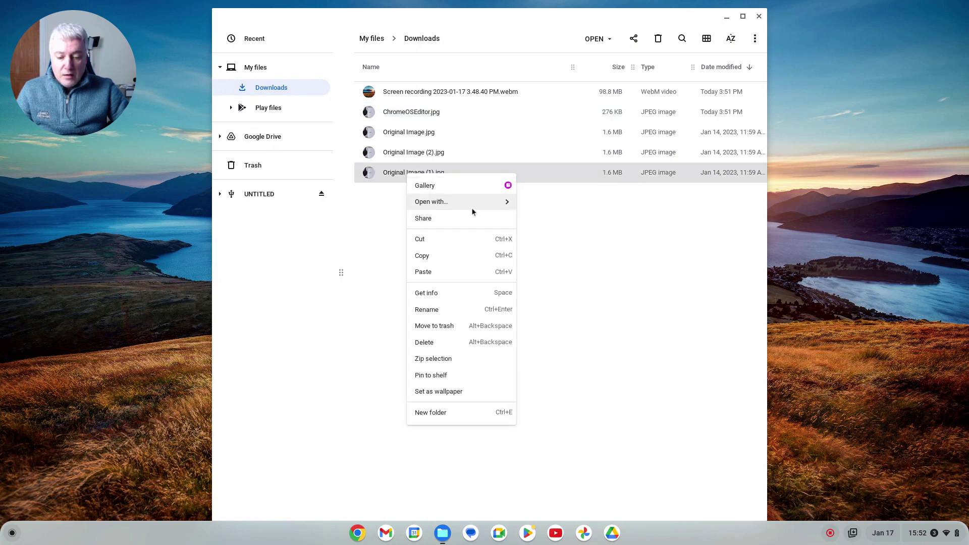
mouse_move(478, 201)
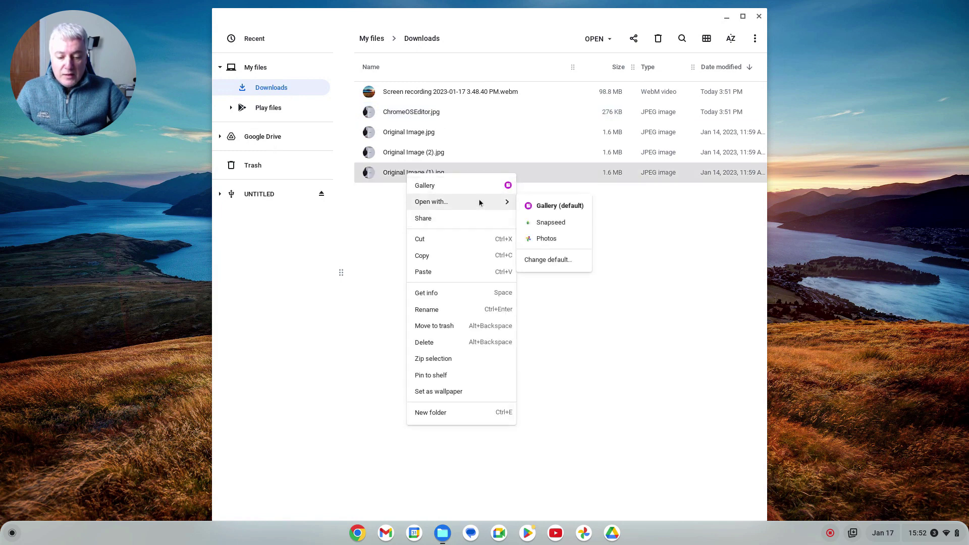
click(555, 222)
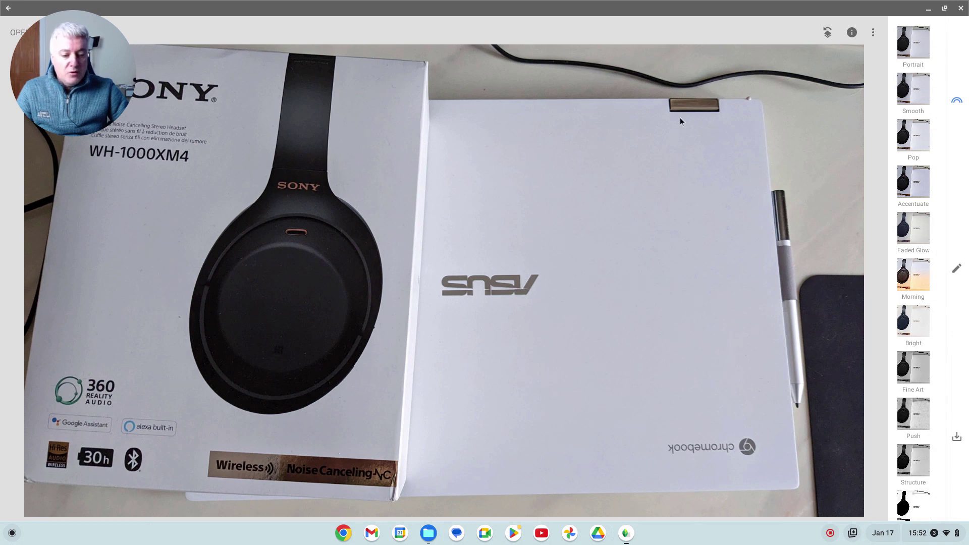
Step: Review the image sizing and format options in Snapseed's export settings, and return to the photo
click(874, 34)
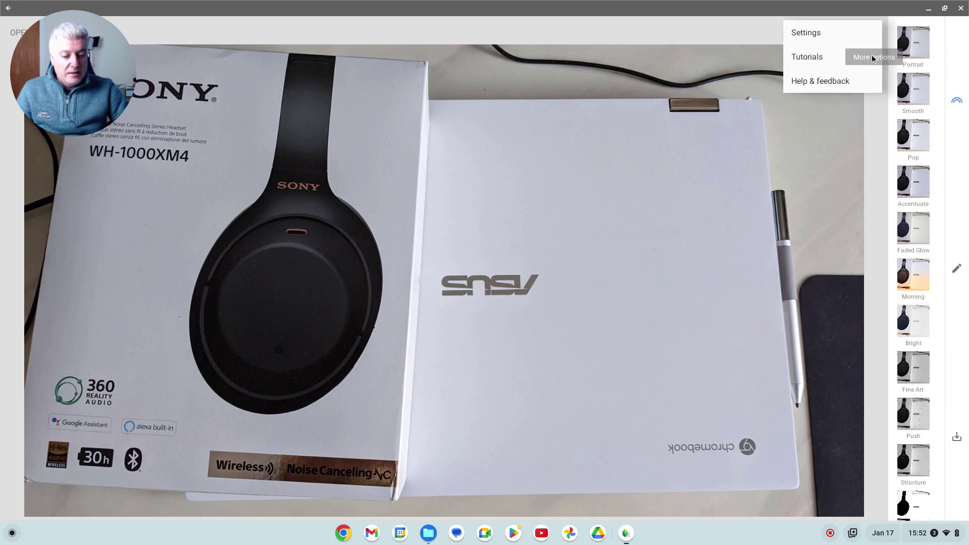
click(818, 34)
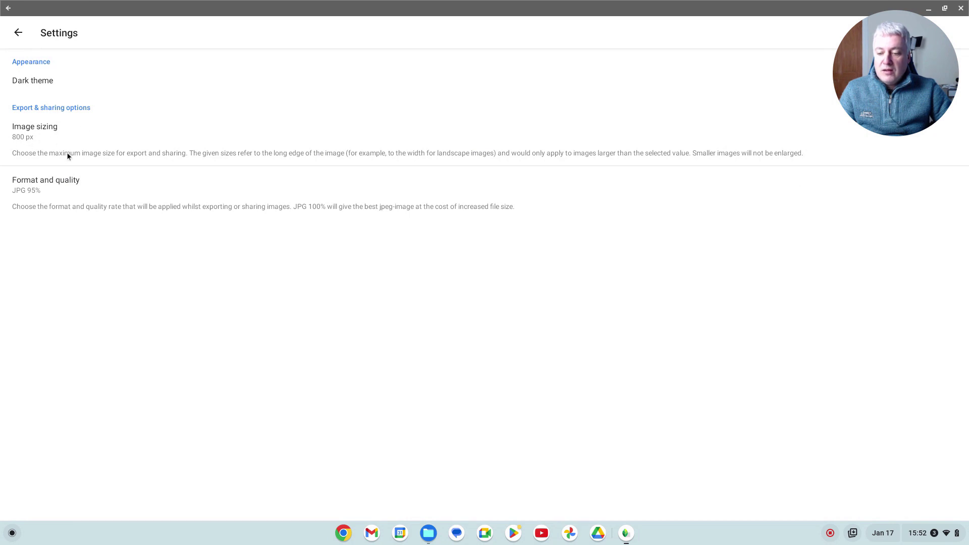
click(18, 34)
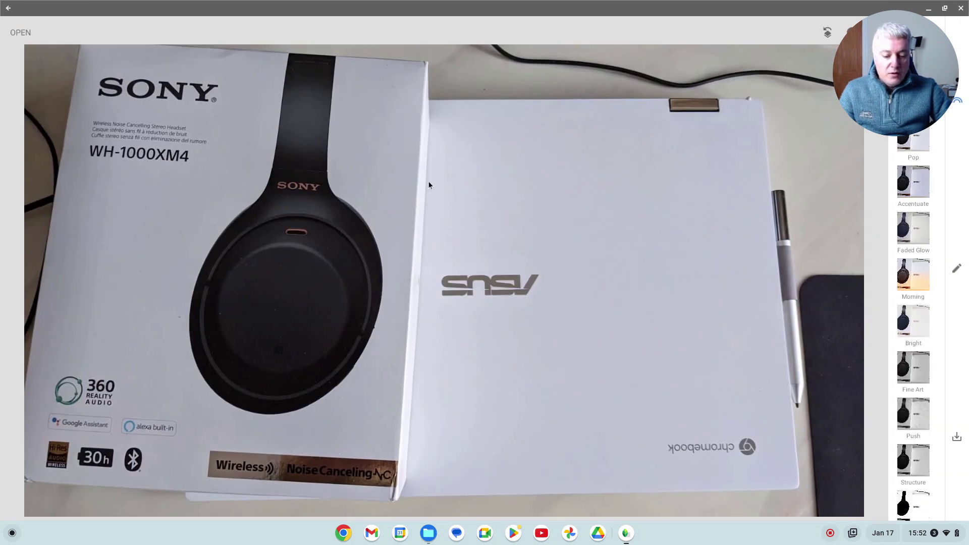
Step: Export a copy of the photo to the Downloads folder as Snapseed.jpeg, and close Snapseed
click(956, 437)
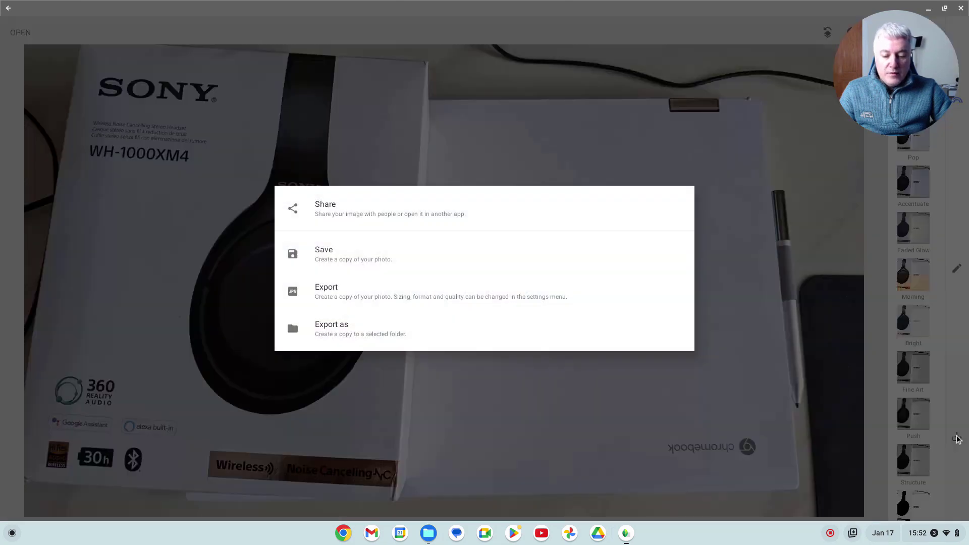
click(332, 327)
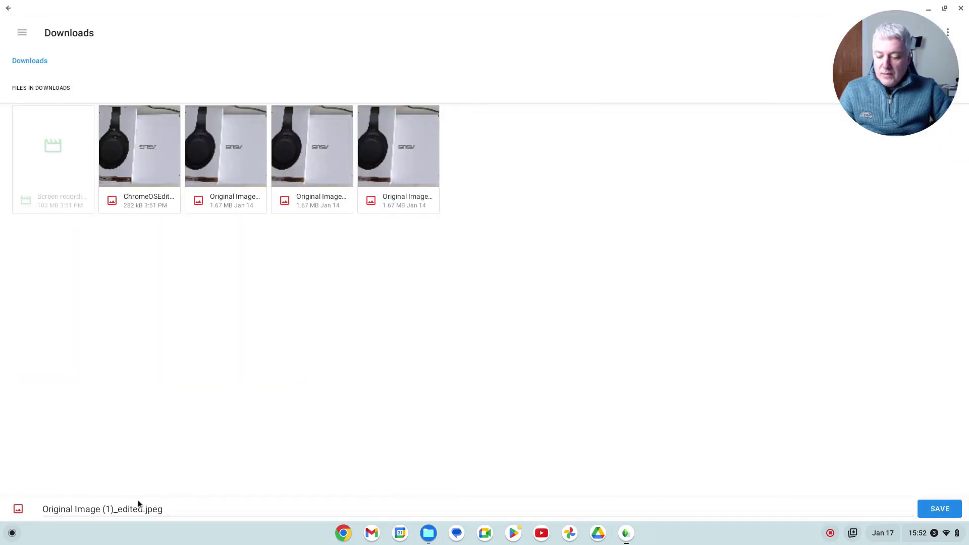
drag(142, 507, 38, 510)
text(Sna)
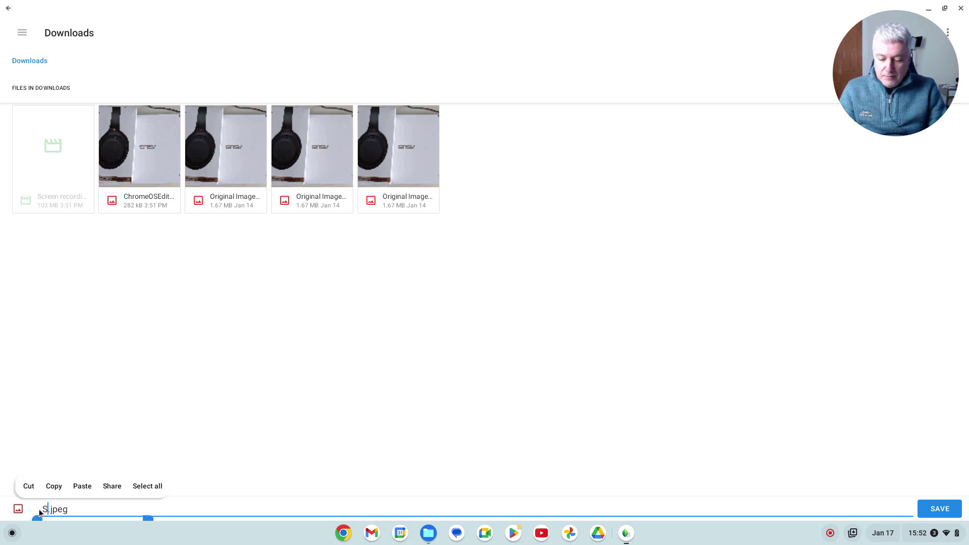
text(pseed)
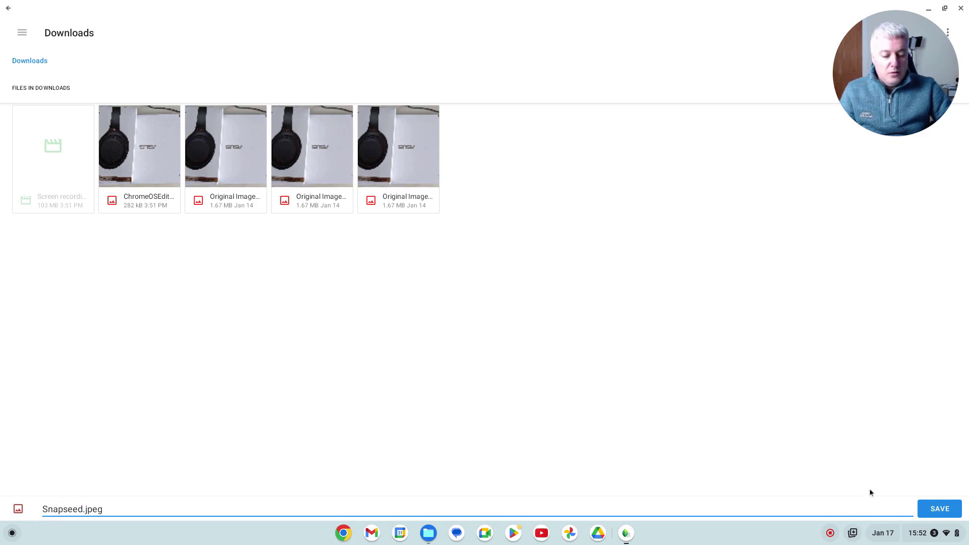
click(940, 508)
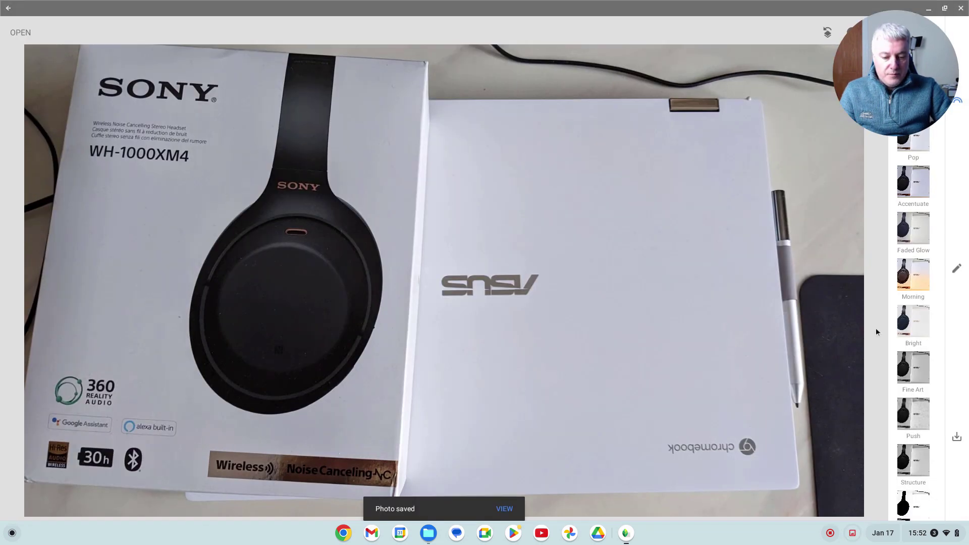
click(961, 9)
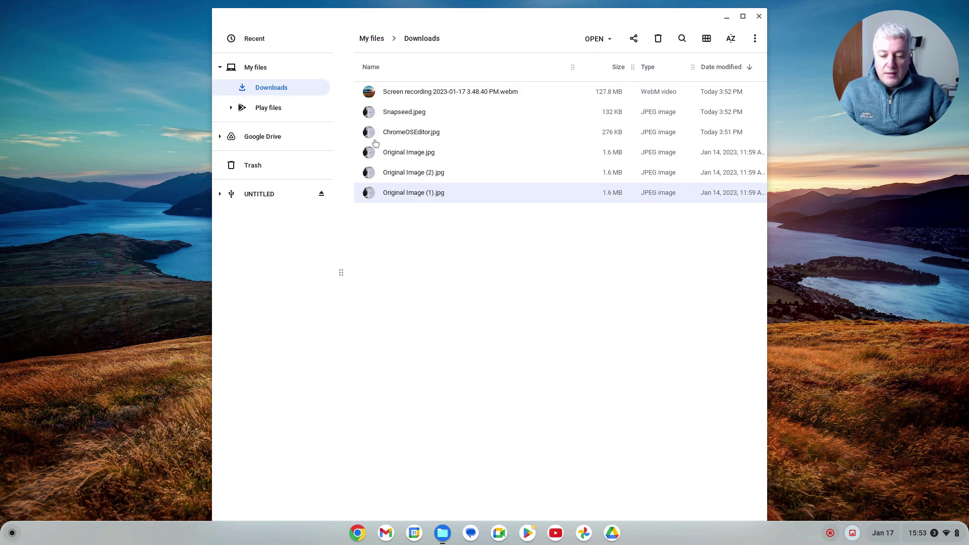
Step: Compare the image quality of ChromeOSEditor.jpg and Snapseed.jpeg from Downloads by viewing both enlarged, and close the viewer
double_click(418, 132)
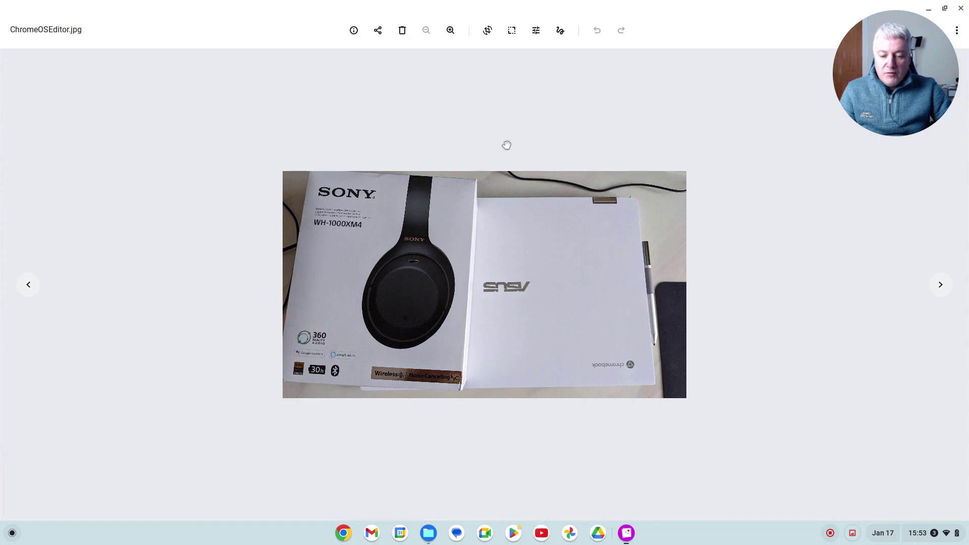
click(29, 284)
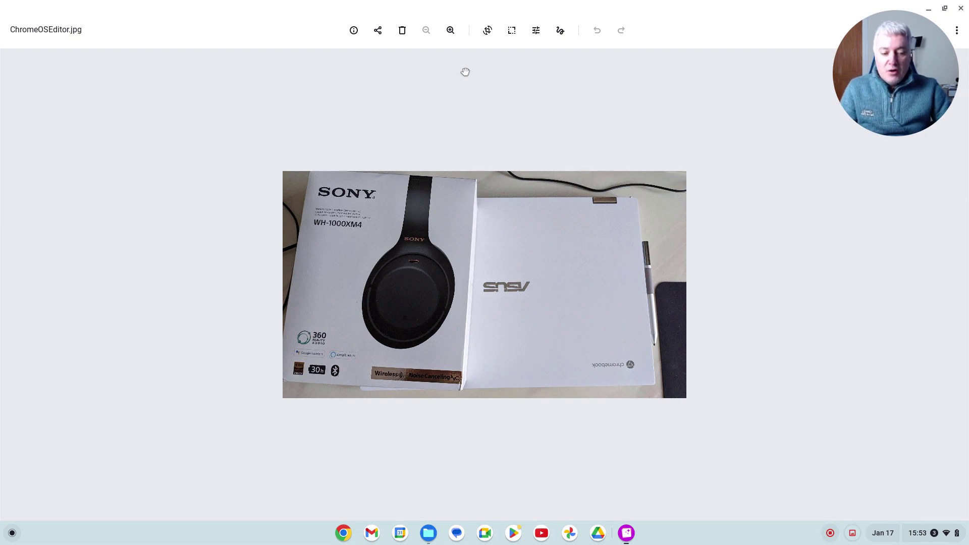
click(450, 30)
click(450, 31)
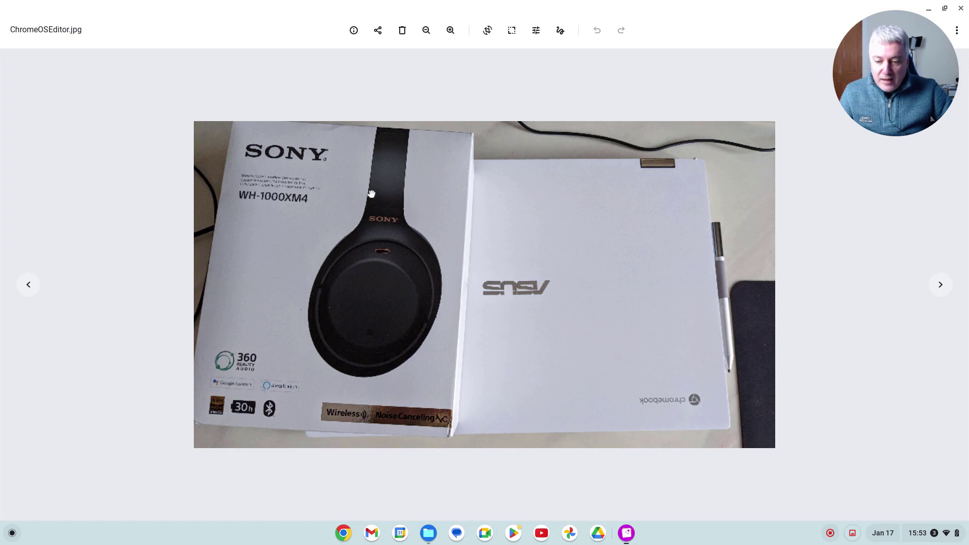
click(29, 284)
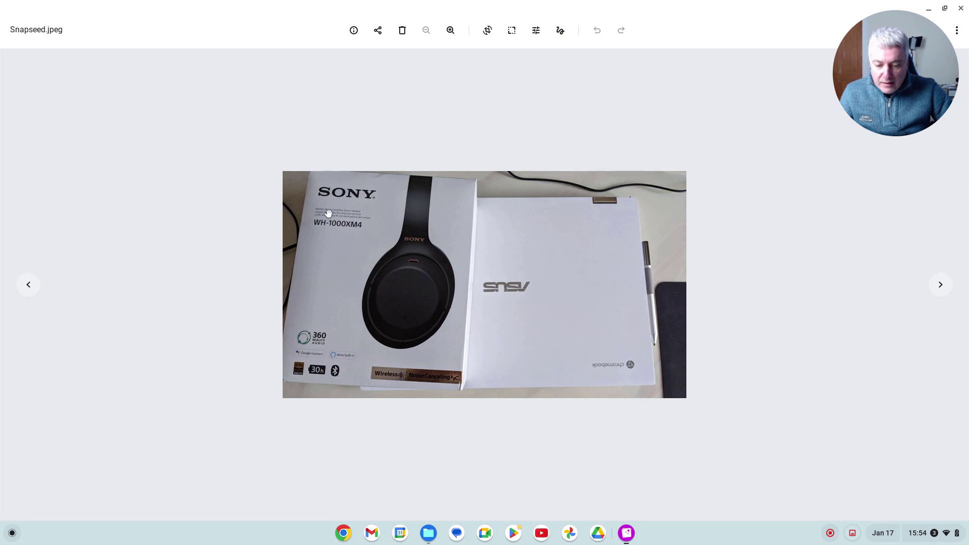
click(450, 30)
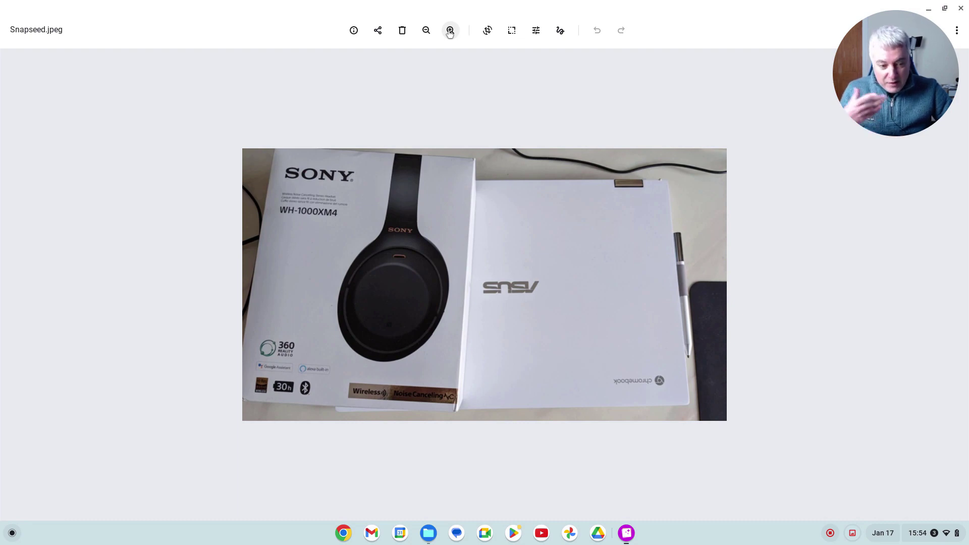
click(449, 30)
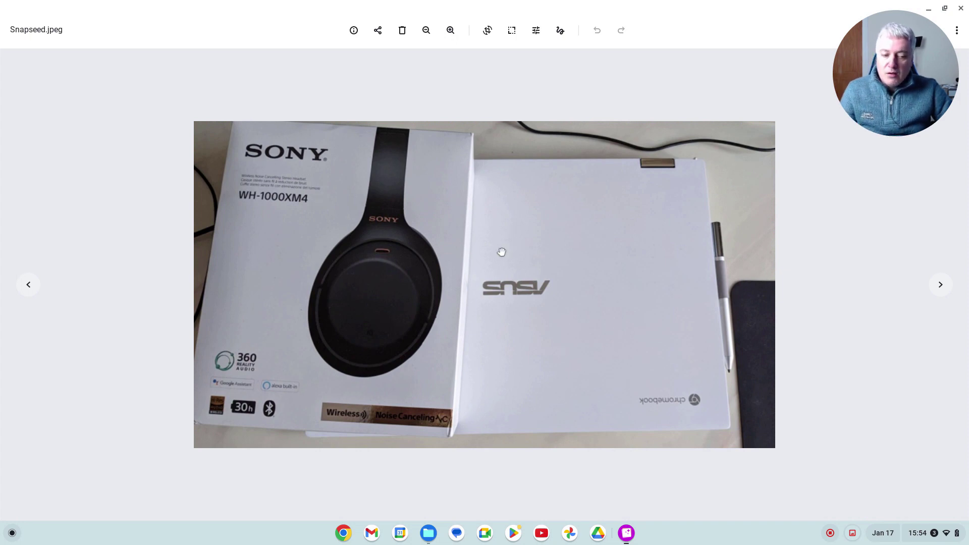
click(960, 9)
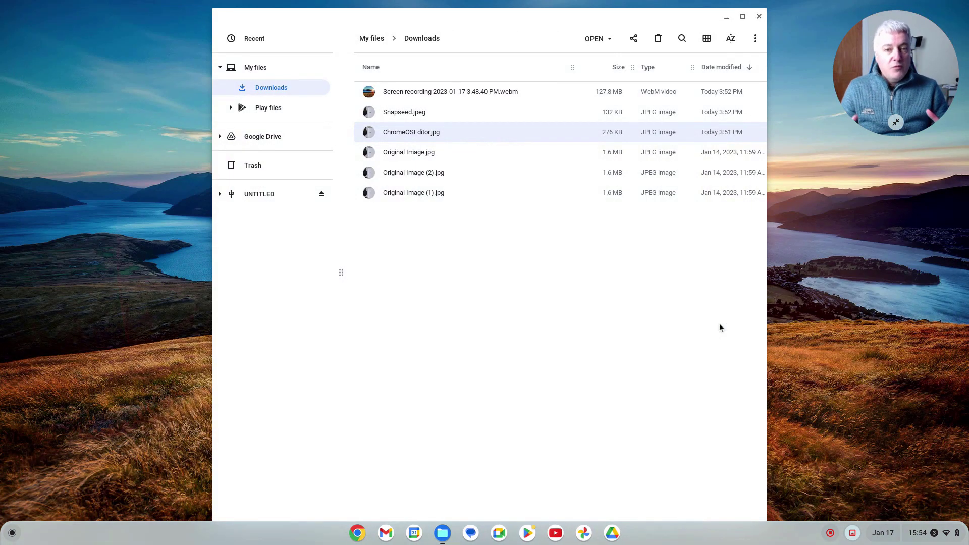
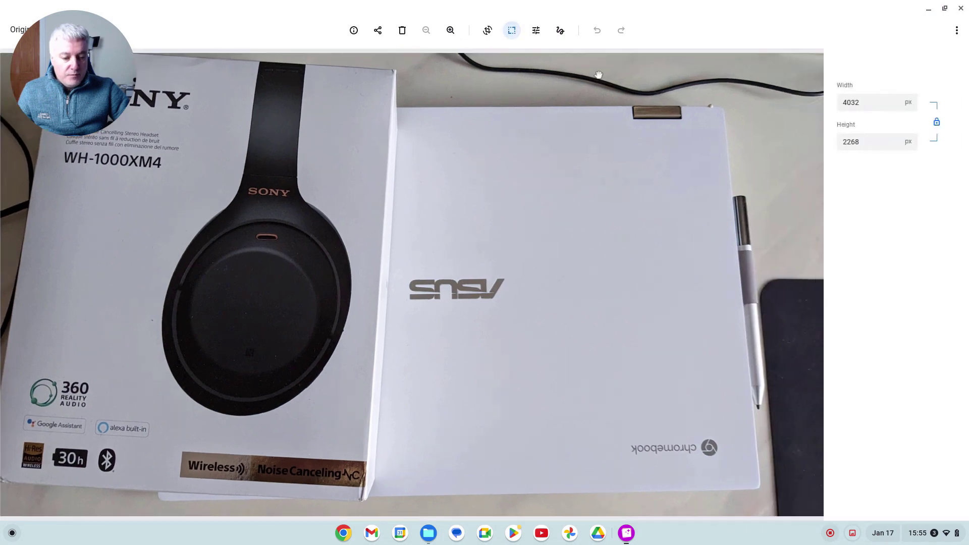
Step: Close the open image and create a new Google Slides presentation from Google Drive
click(960, 8)
drag(117, 63, 897, 88)
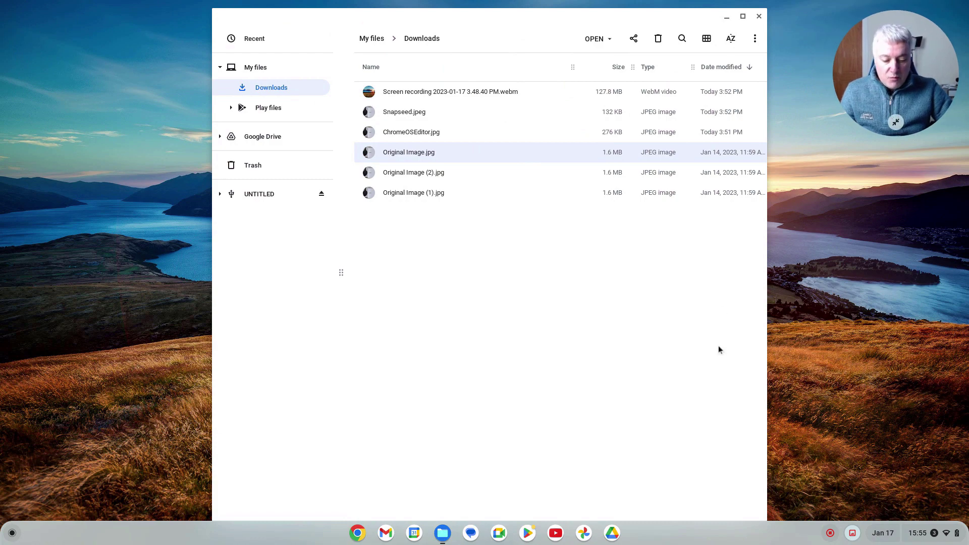
click(612, 534)
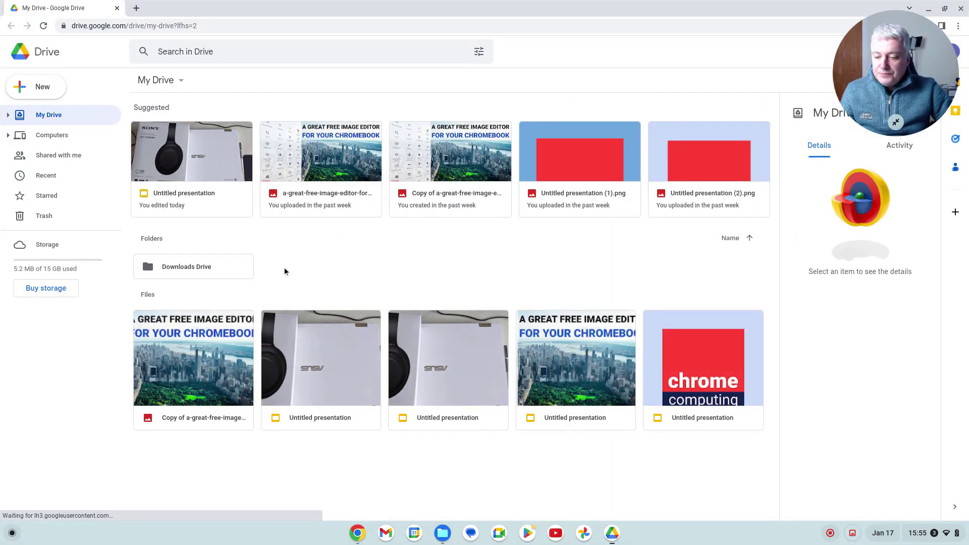
click(43, 88)
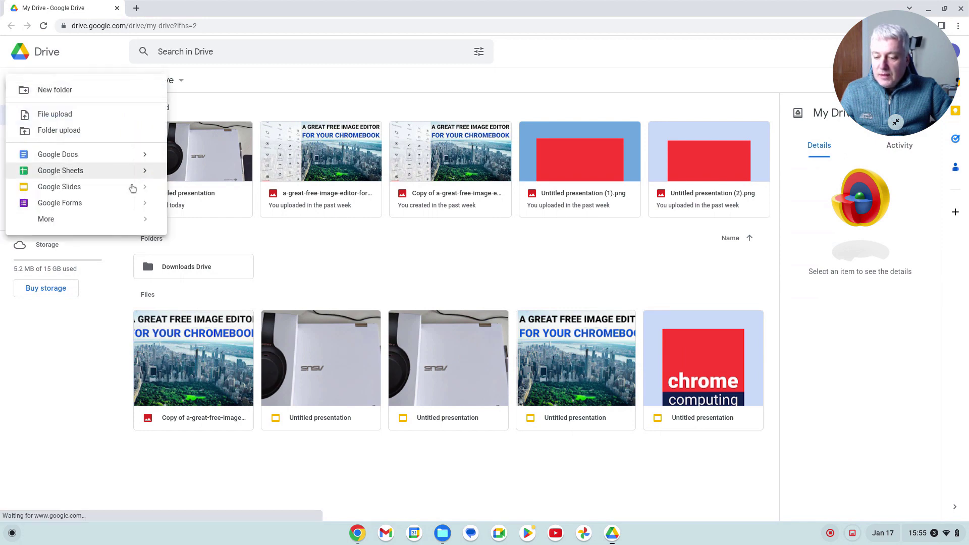
mouse_move(134, 190)
click(184, 197)
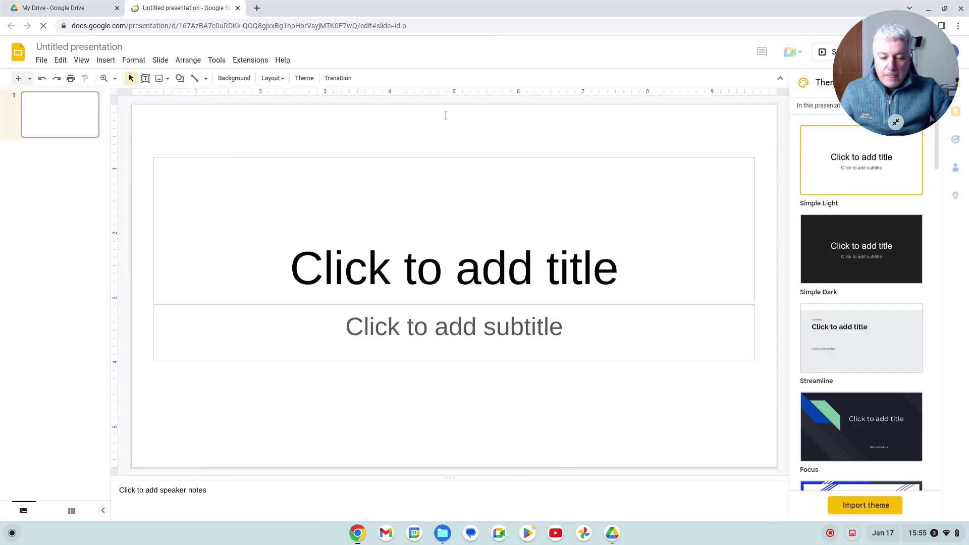
Step: Delete the title and subtitle placeholders from the first slide
click(459, 163)
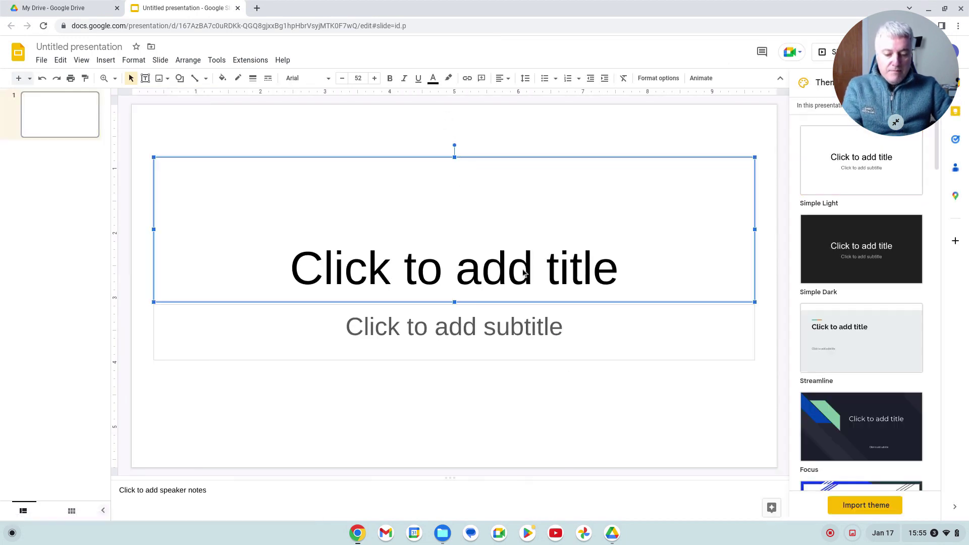
key(Delete)
click(547, 305)
key(Delete)
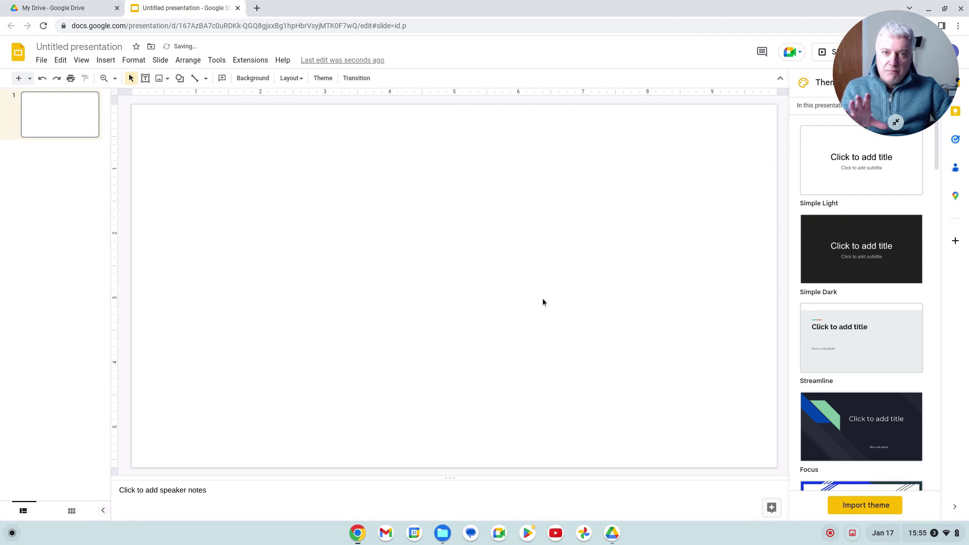
Step: Set the presentation's page size to a custom 800 x 450 pixels
click(42, 61)
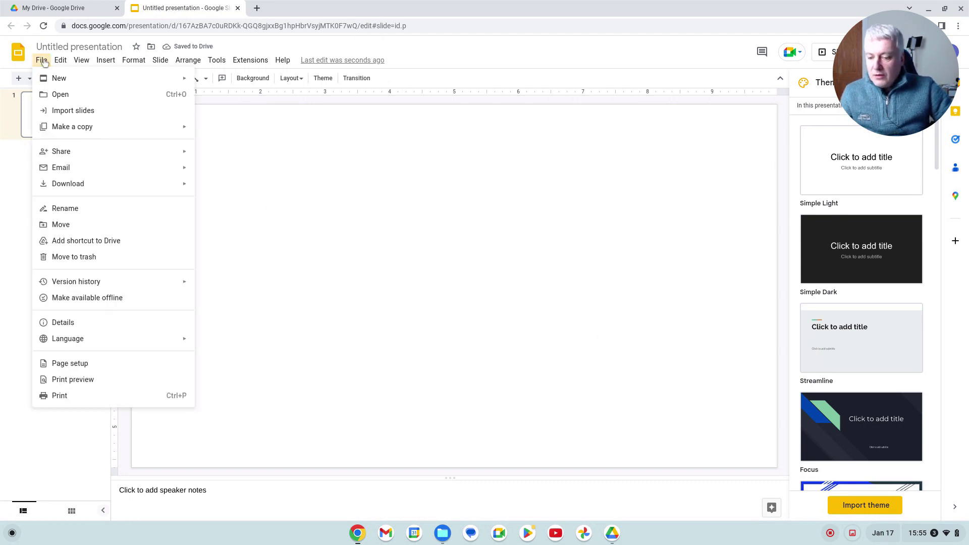
click(116, 364)
click(448, 275)
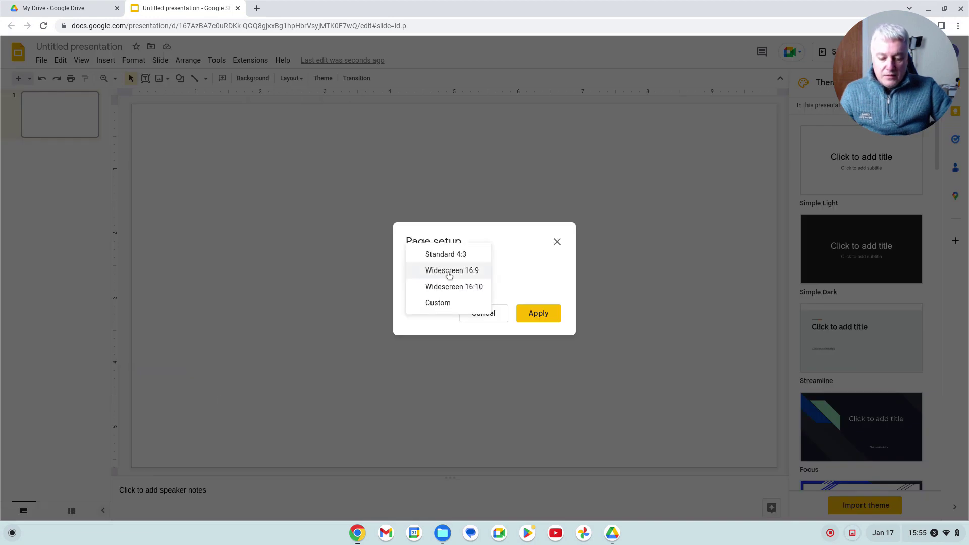
click(444, 304)
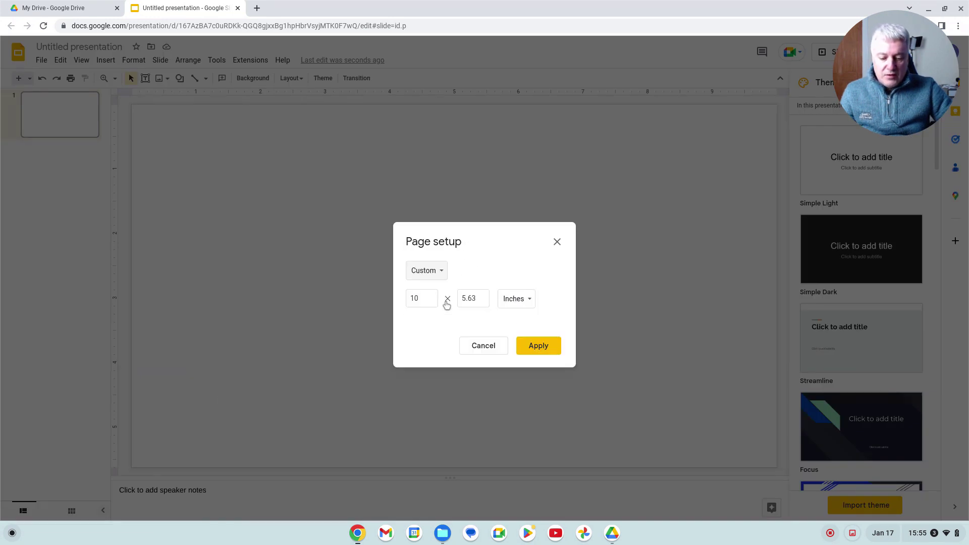
click(516, 304)
click(539, 346)
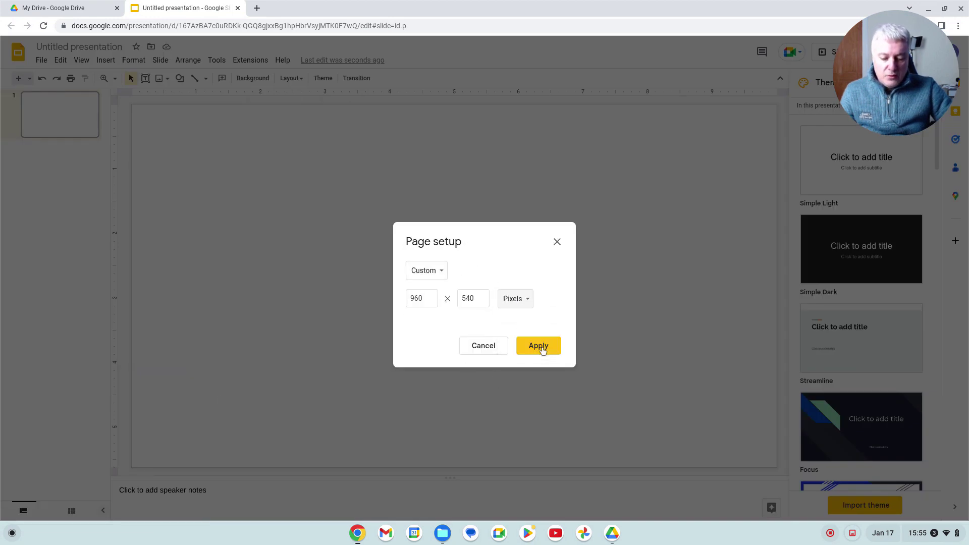
double_click(425, 300)
text(800)
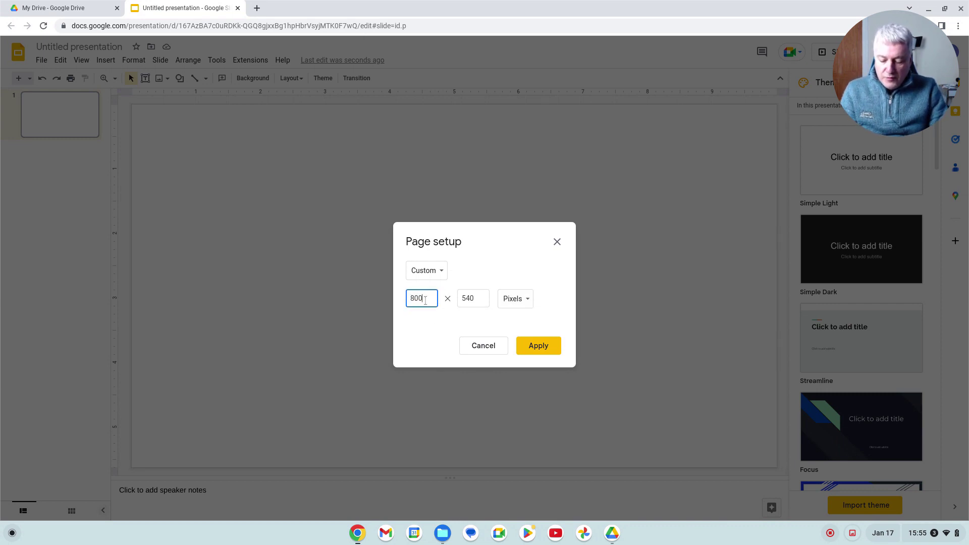
key(Tab)
text(4)
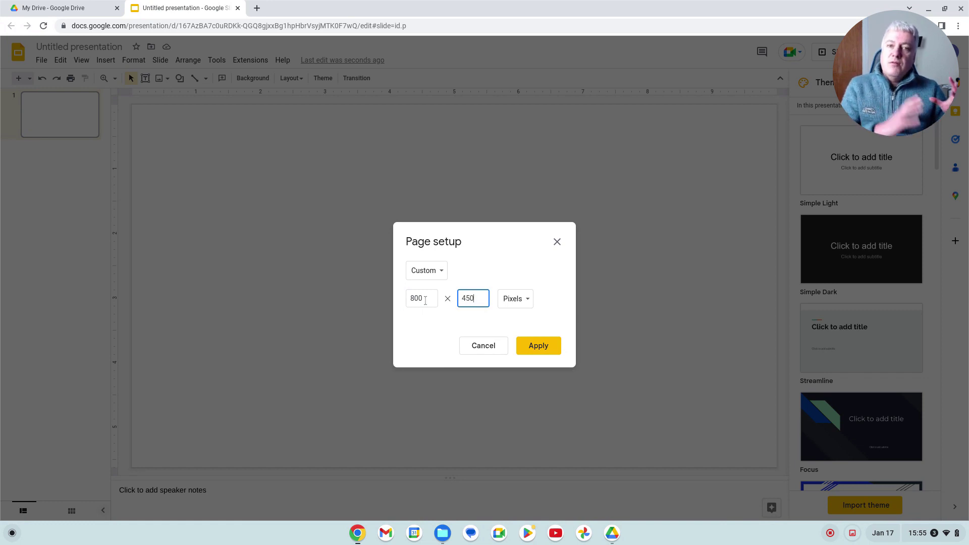
click(528, 348)
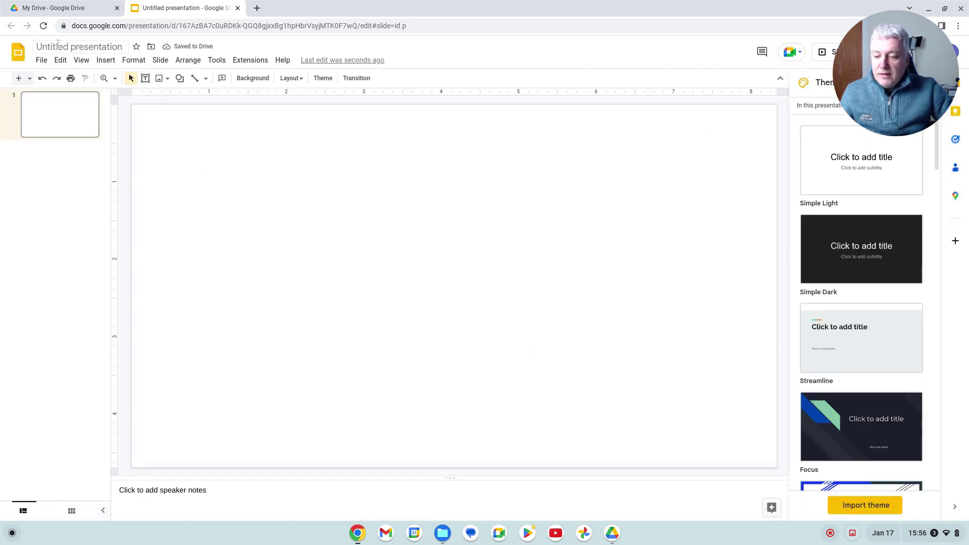
Step: Insert Original Image.jpg from the computer's Downloads folder onto the blank slide
click(106, 60)
mouse_move(159, 80)
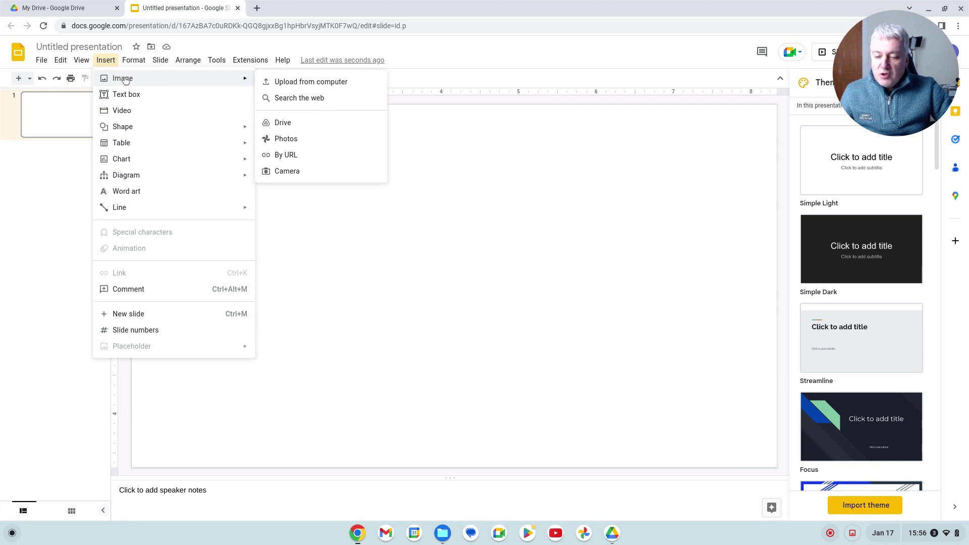
click(323, 82)
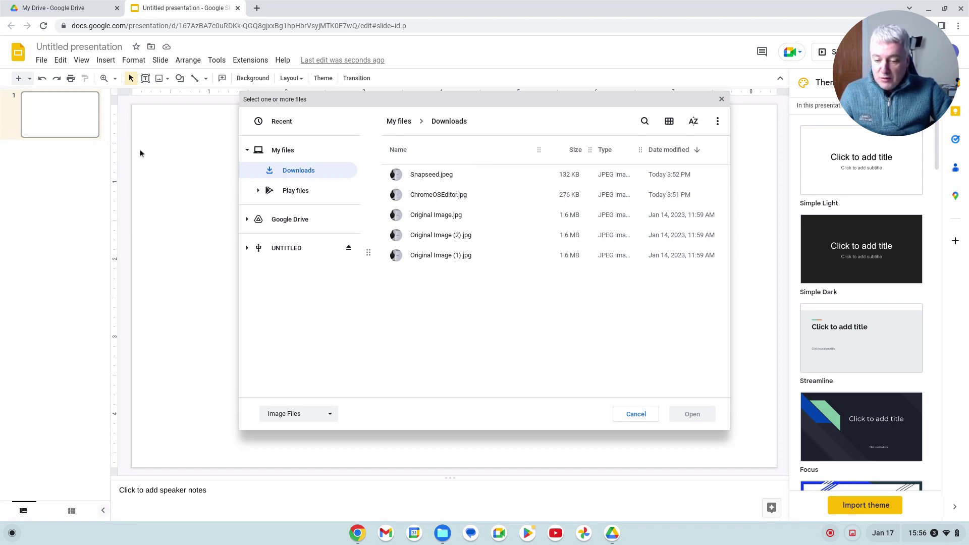
double_click(439, 216)
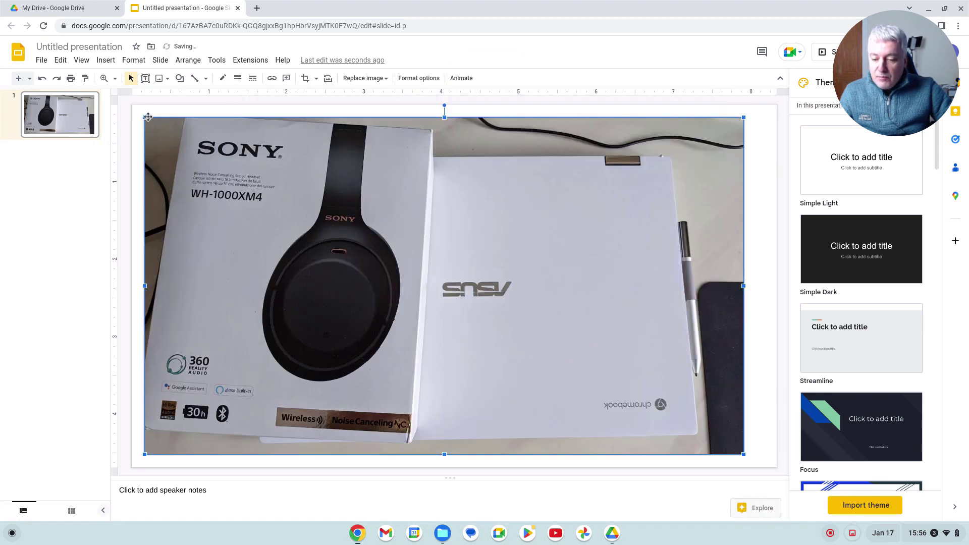
Step: Resize the inserted photo from its corners so that it fills the whole slide
drag(143, 119, 132, 110)
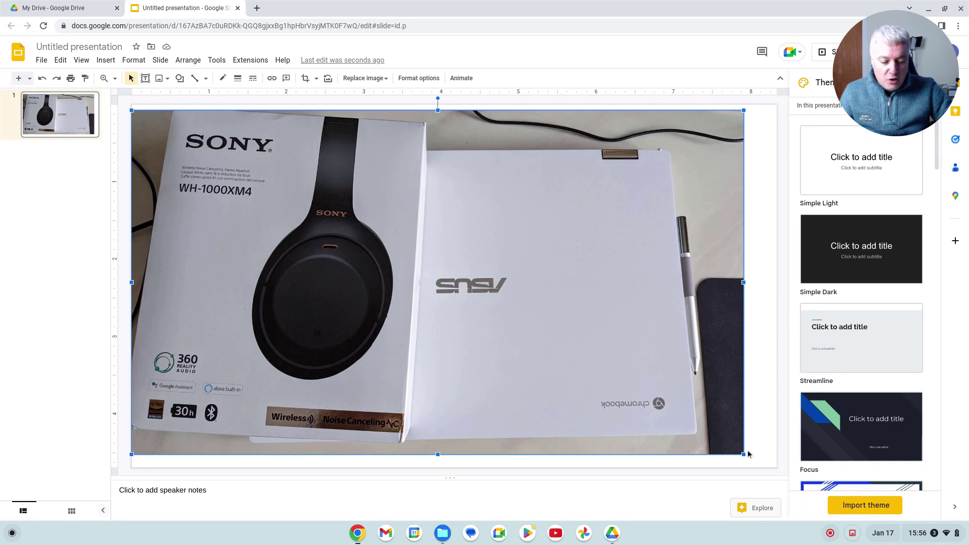
drag(744, 454, 767, 466)
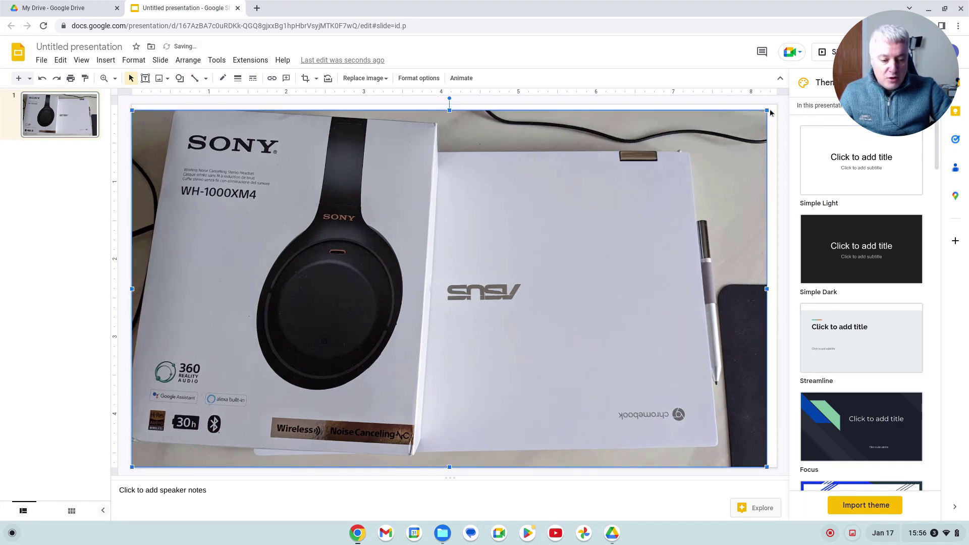
drag(766, 110, 777, 104)
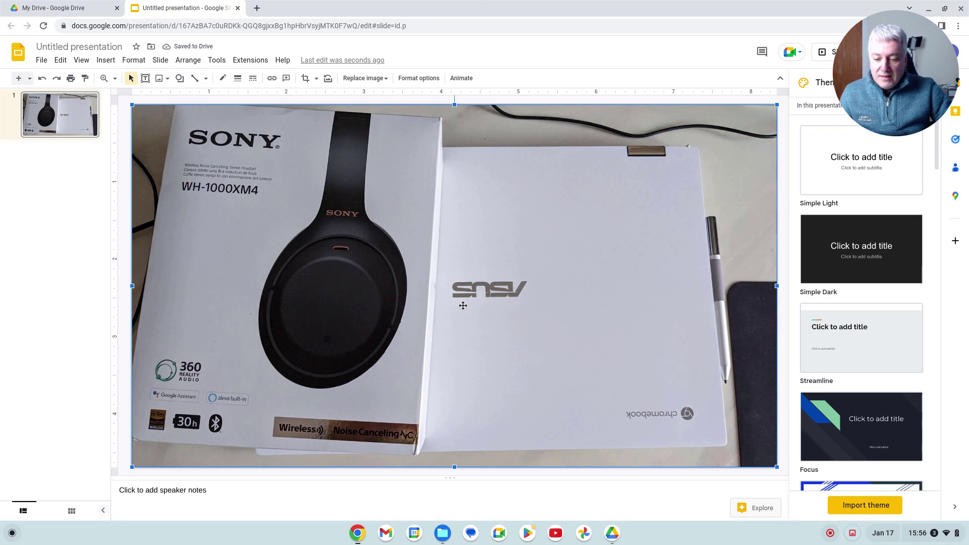
Step: Download the current slide as a JPEG image
click(42, 60)
mouse_move(109, 188)
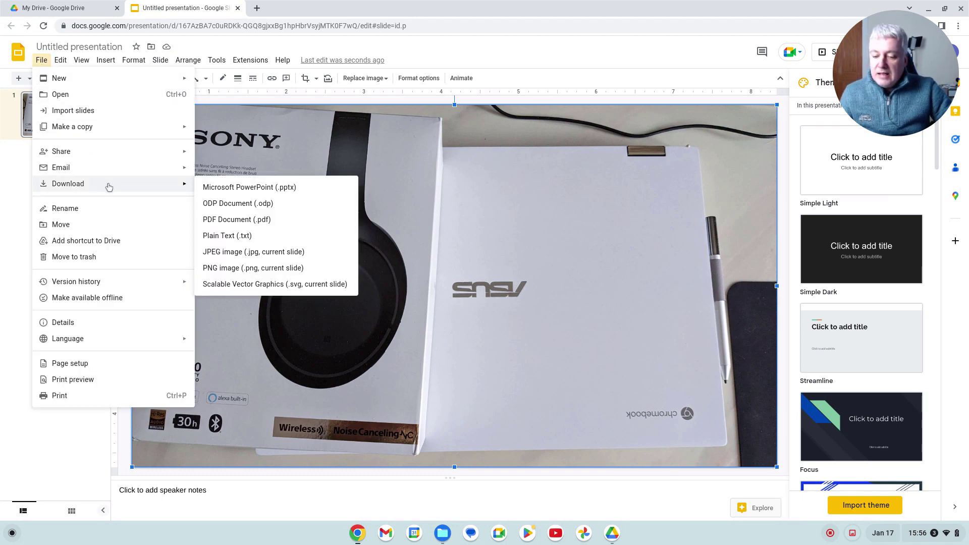
click(282, 251)
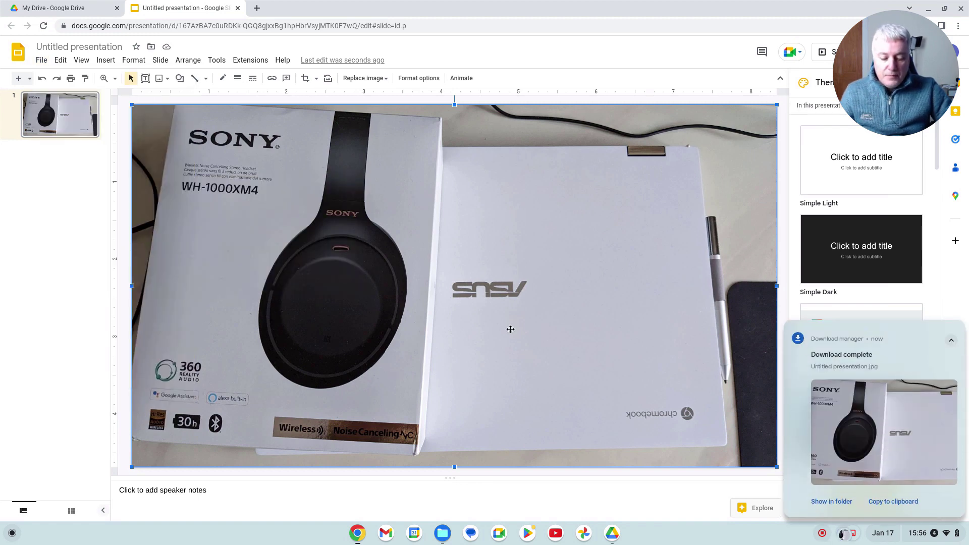
Step: Switch to the Files app and view Untitled presentation.jpg and ChromeOSEditor.jpg from Downloads, closing the viewer after each
click(444, 534)
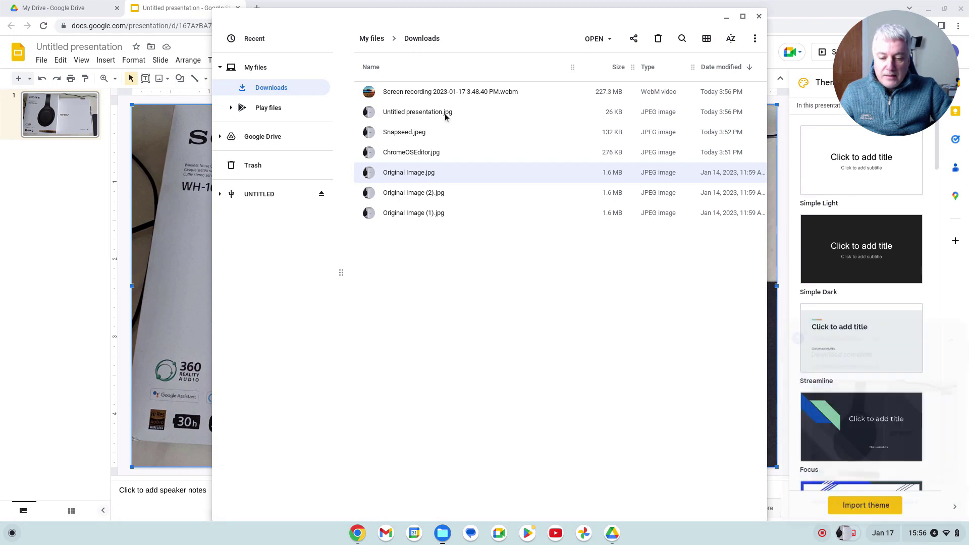
double_click(417, 112)
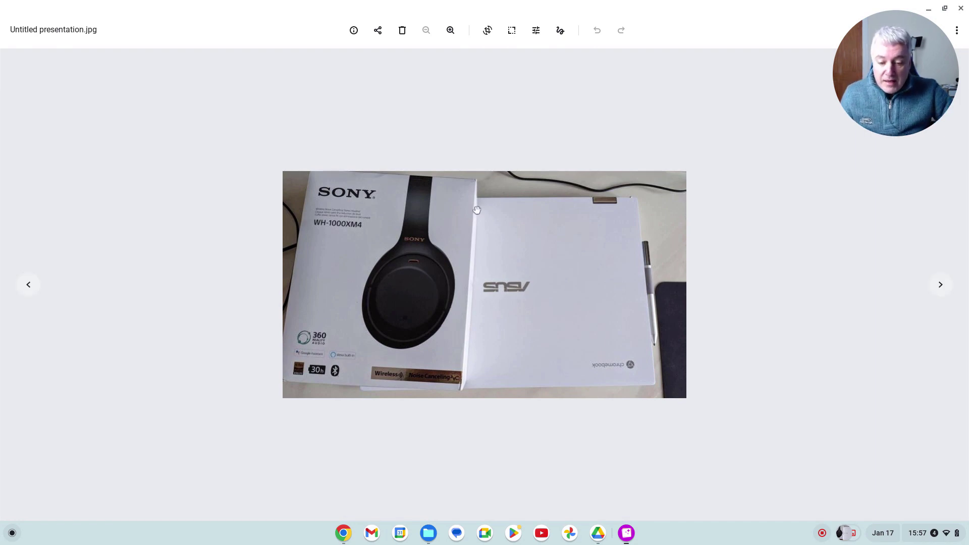
mouse_move(899, 39)
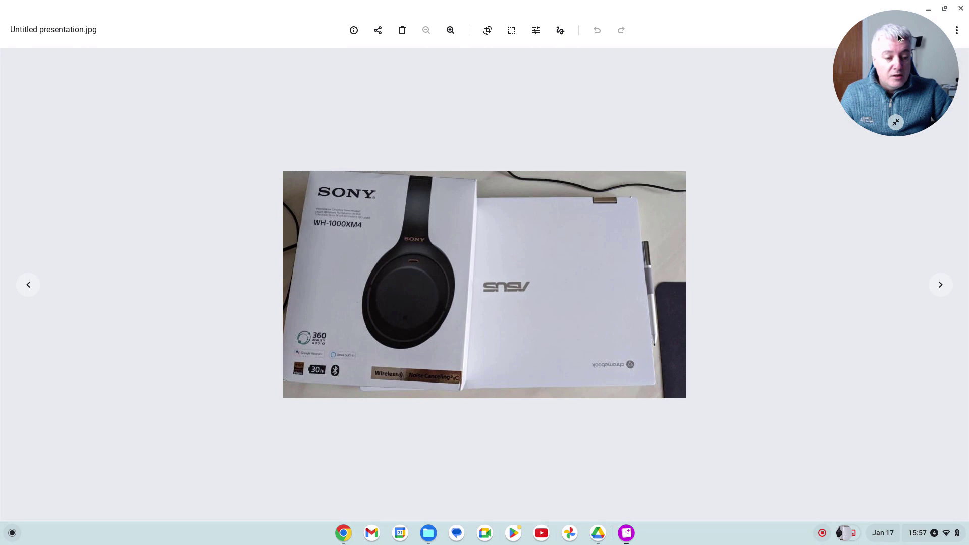
click(961, 8)
double_click(404, 154)
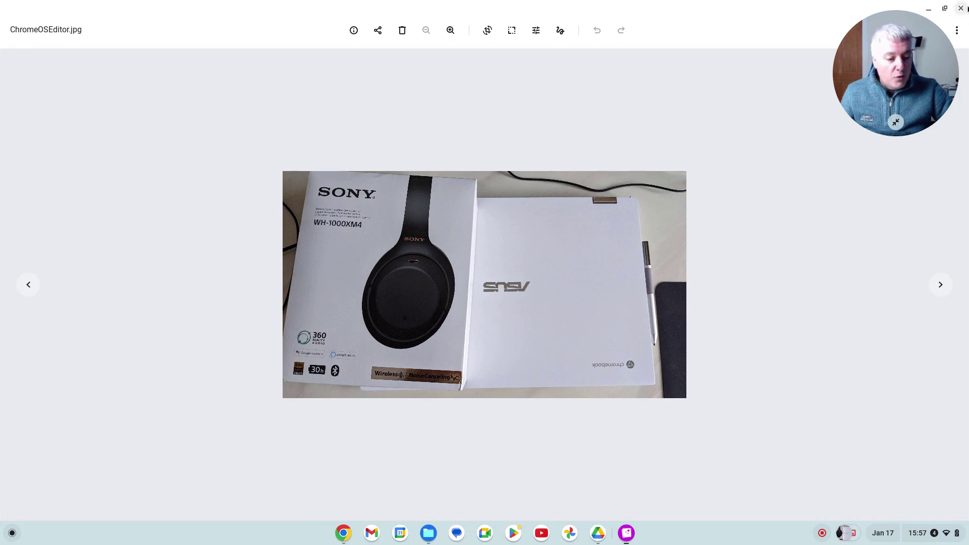
click(961, 9)
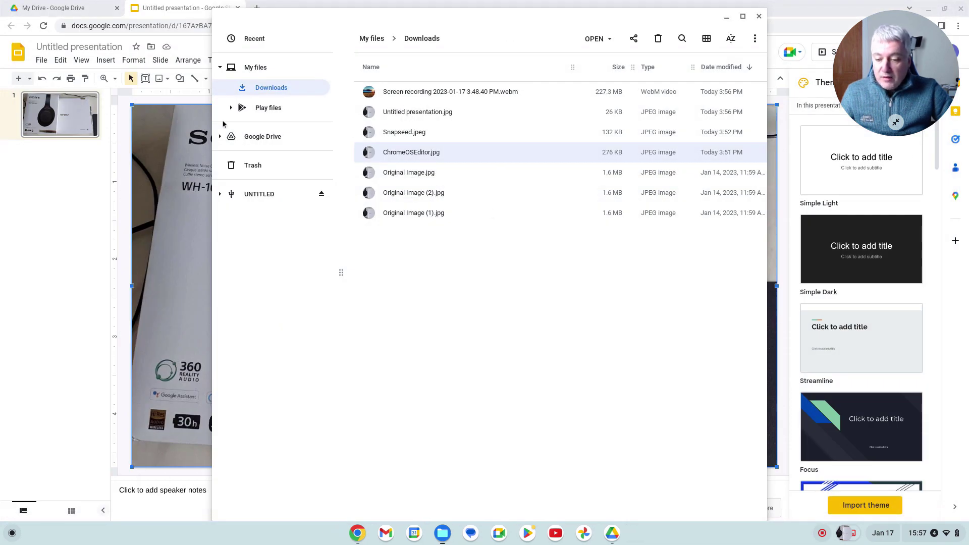
Step: Compare the quality of ChromeOSEditor.jpg and Untitled presentation.jpg by flipping between them in the image viewer, and close it
click(419, 112)
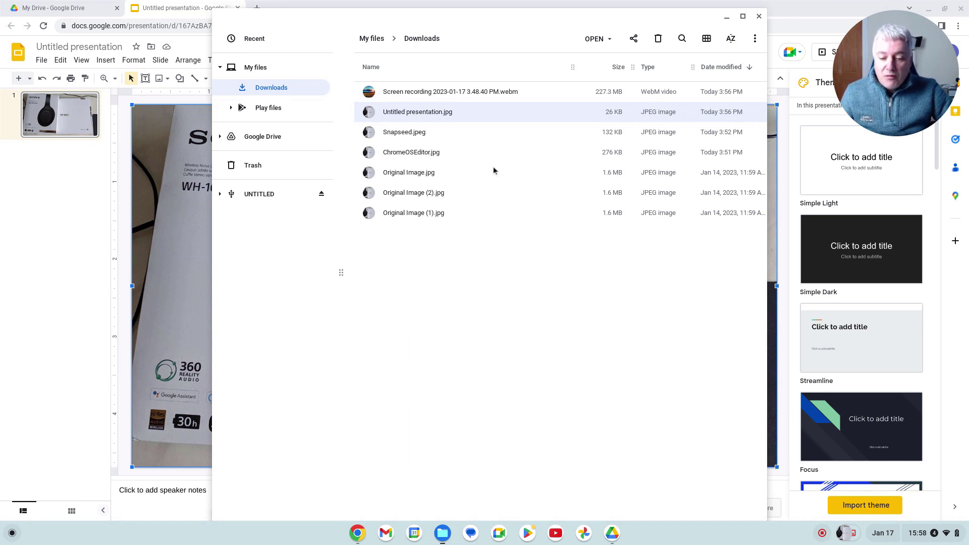
double_click(421, 151)
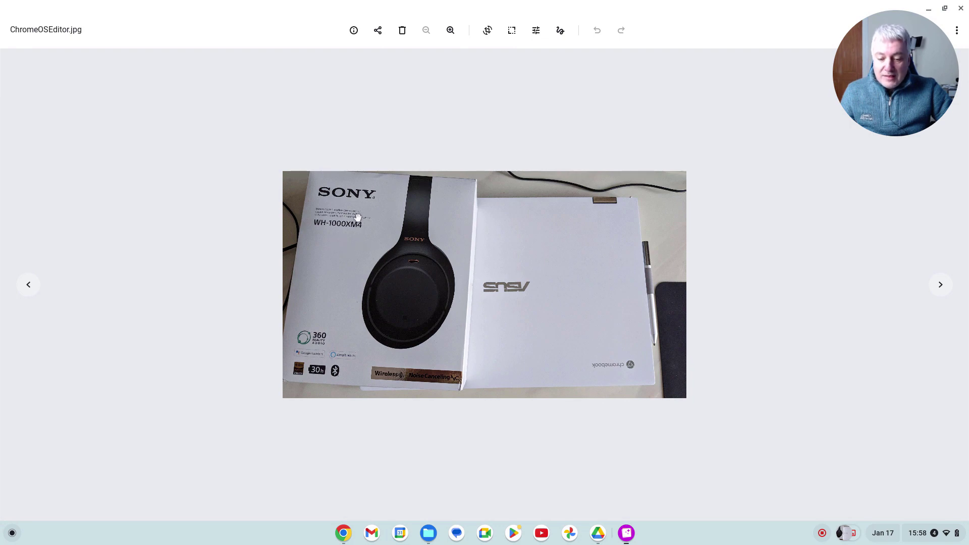
click(29, 283)
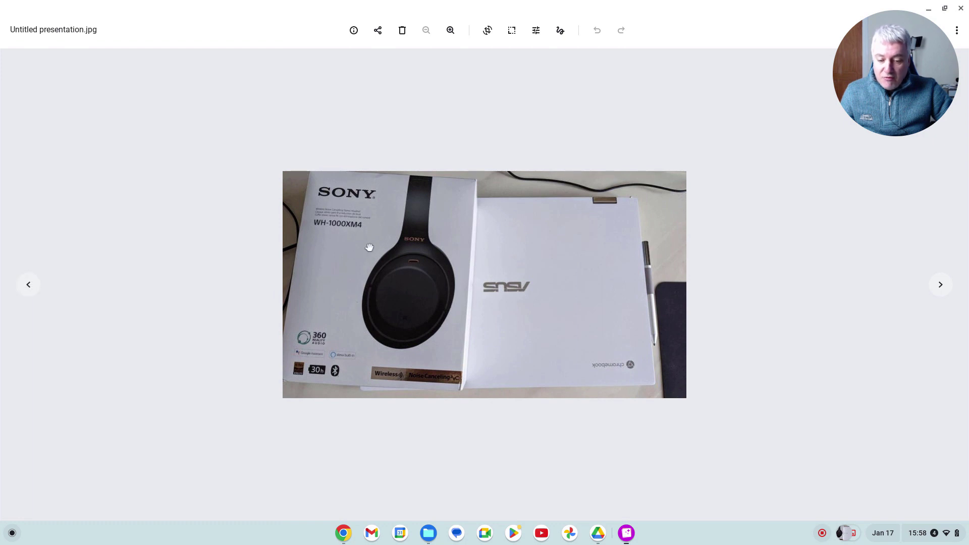
click(940, 284)
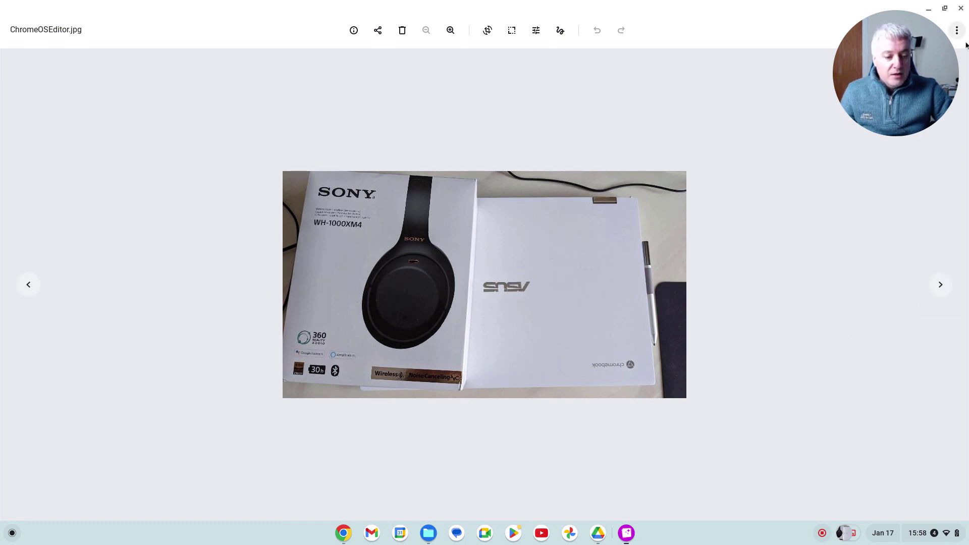
click(961, 8)
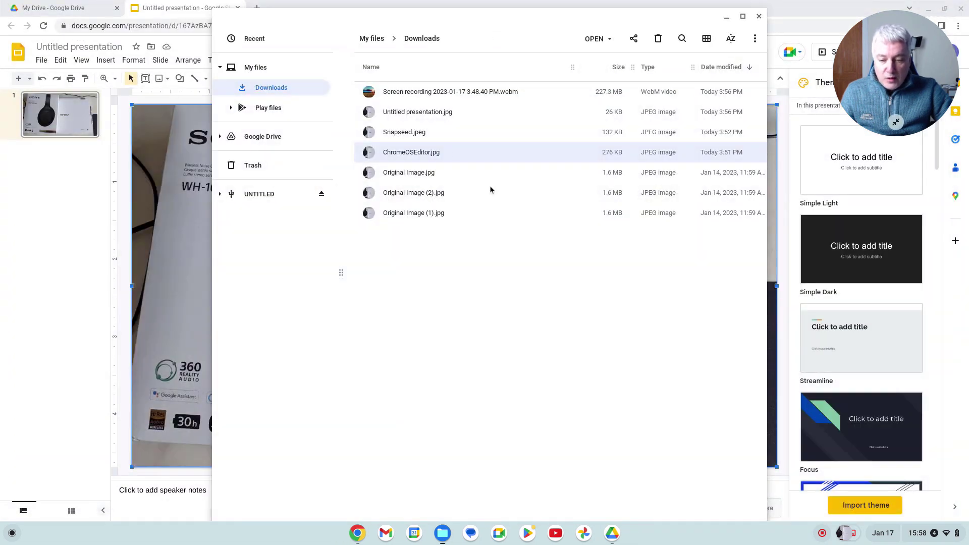
Step: Open Squoosh in a new Chrome window and load Original Image.jpg from the Downloads folder
right_click(358, 536)
click(417, 449)
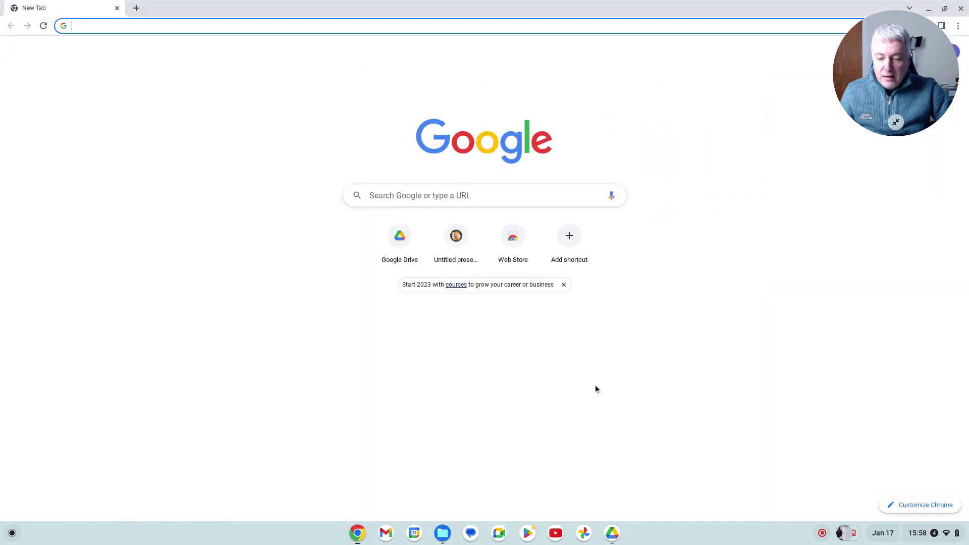
text(squ)
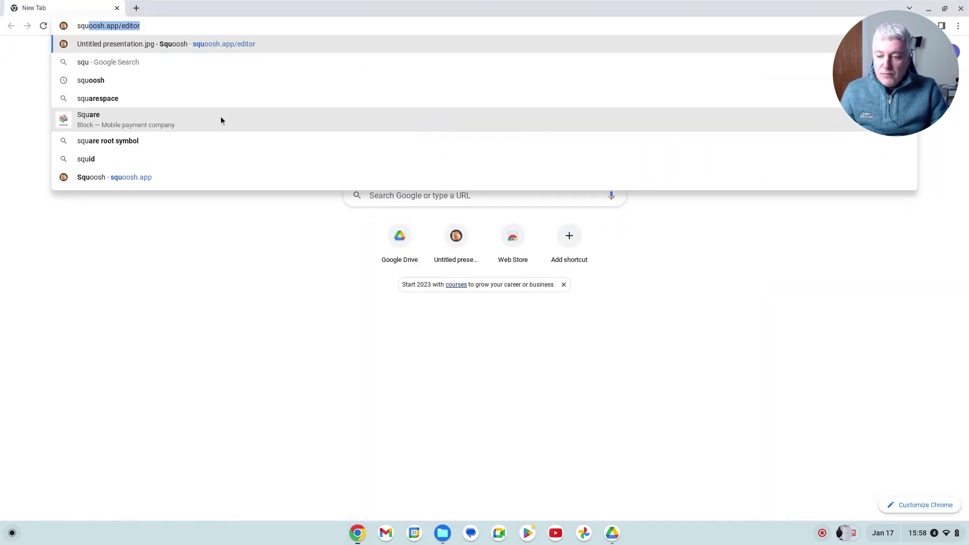
key(Return)
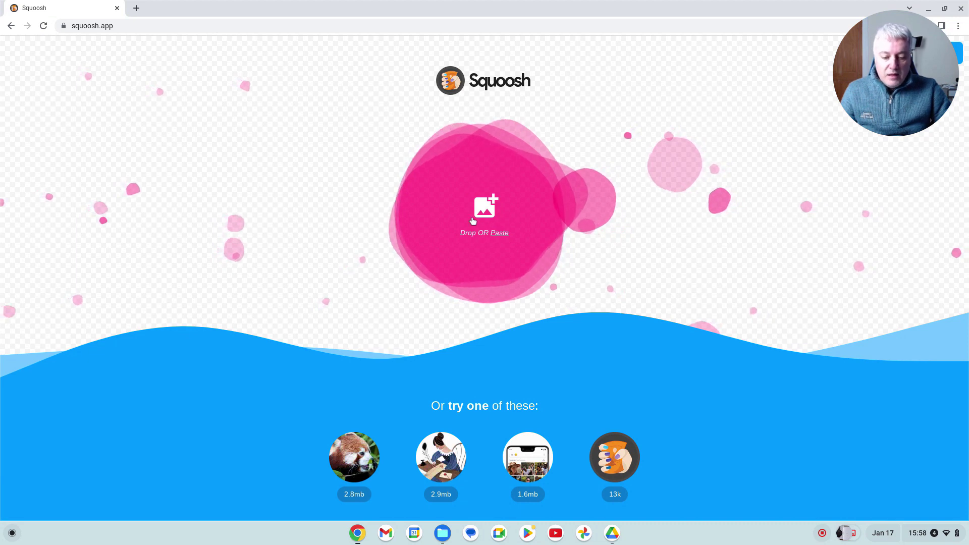
click(538, 224)
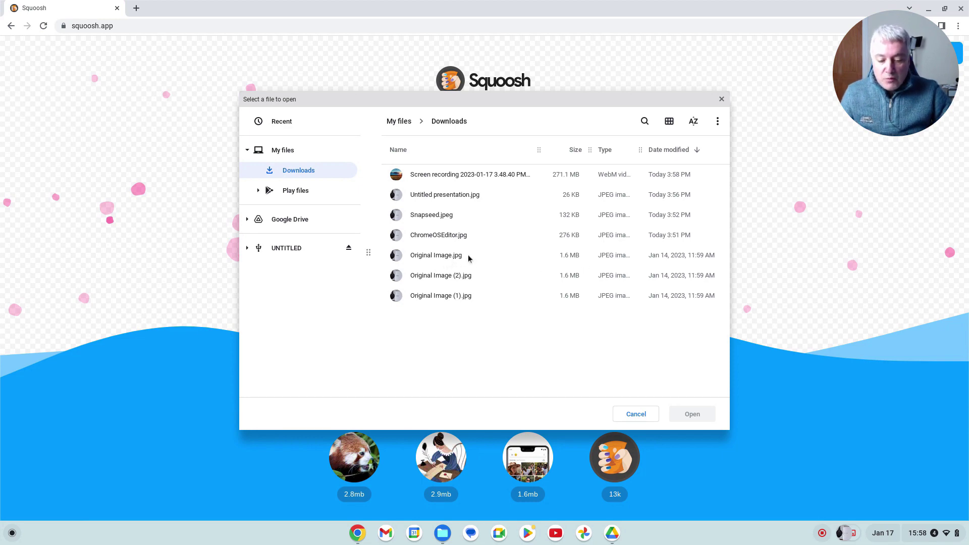
double_click(439, 255)
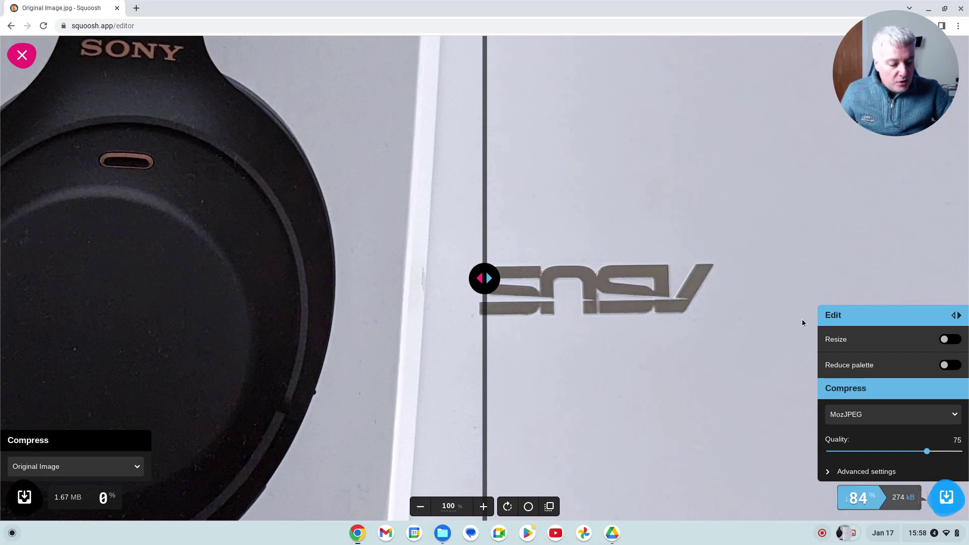
Step: Enable resizing and set the width to 800, keeping the Lanczos3 method and the aspect ratio maintained
click(948, 339)
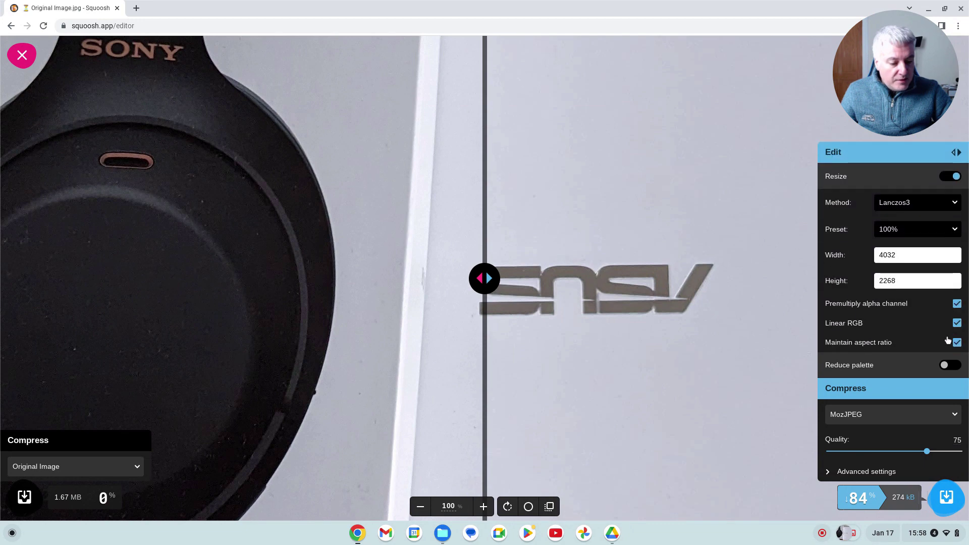
click(924, 204)
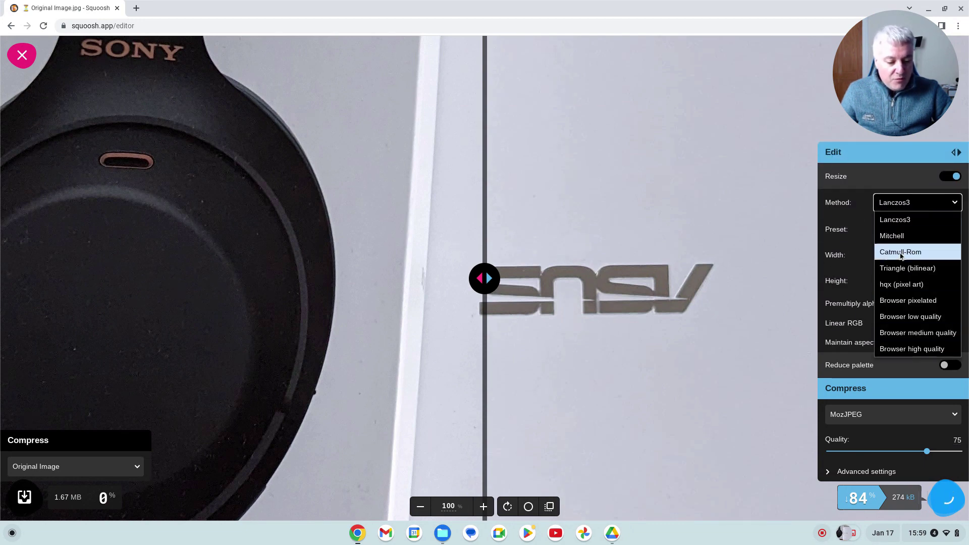
click(914, 205)
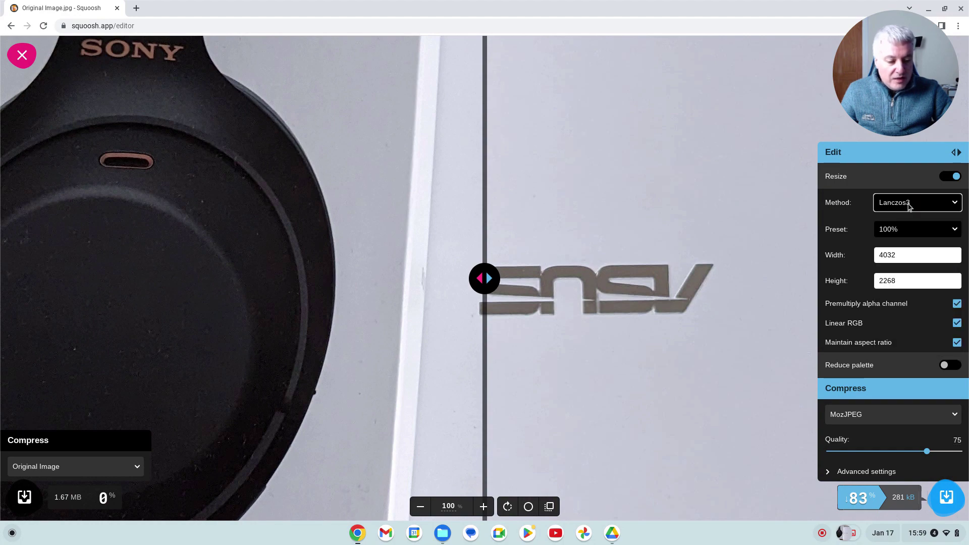
double_click(903, 256)
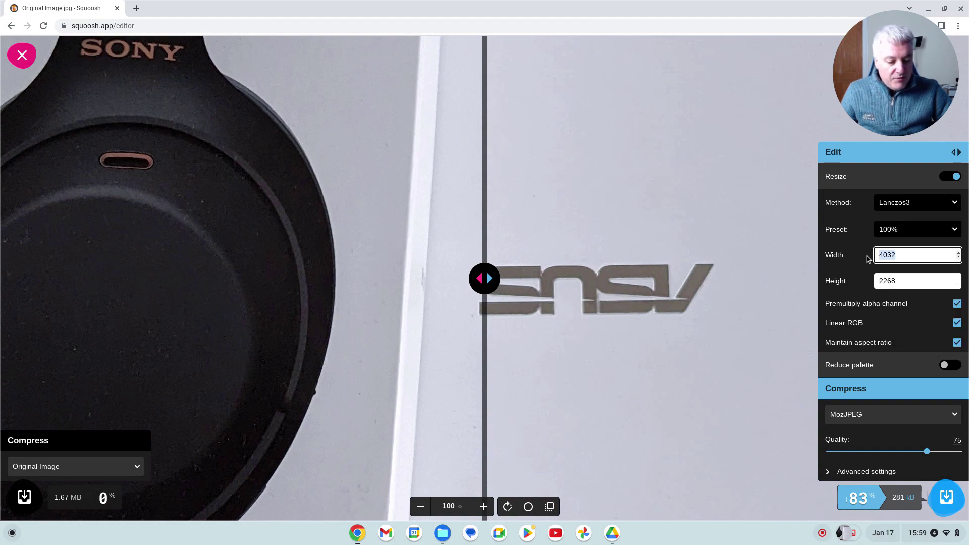
text(800)
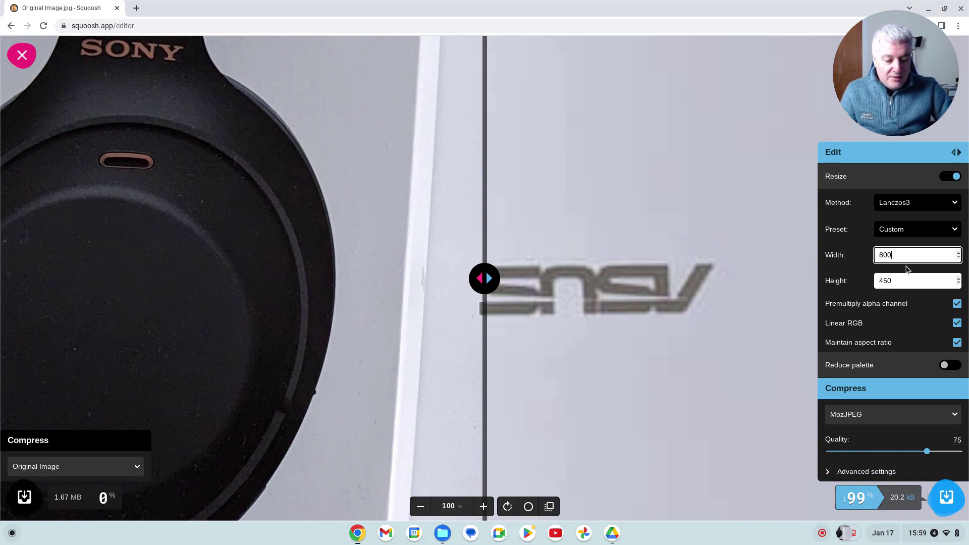
key(Tab)
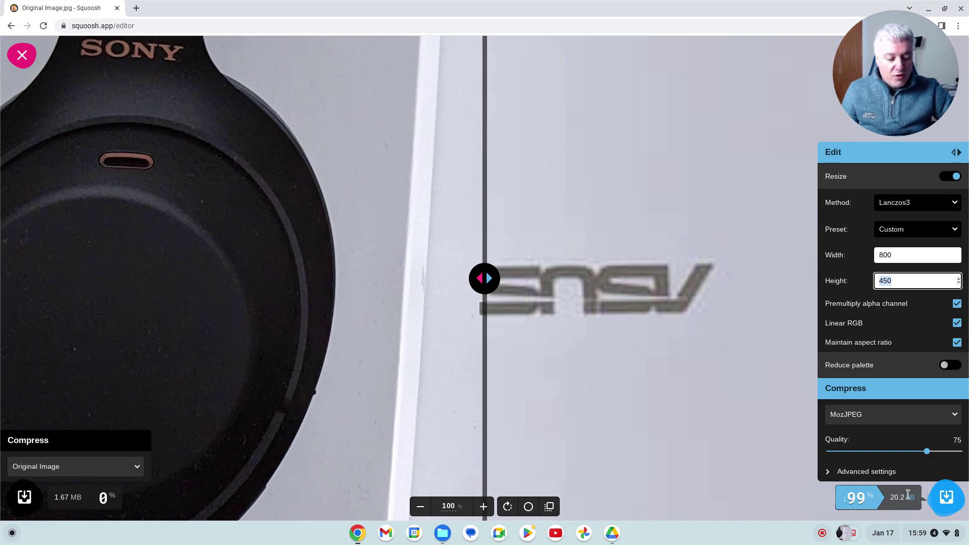
Step: Download the resized MozJPEG image at quality 75 and check the newly saved file from Downloads in the image viewer
mouse_move(931, 455)
mouse_down()
mouse_move(960, 454)
mouse_move(927, 455)
mouse_up()
click(947, 498)
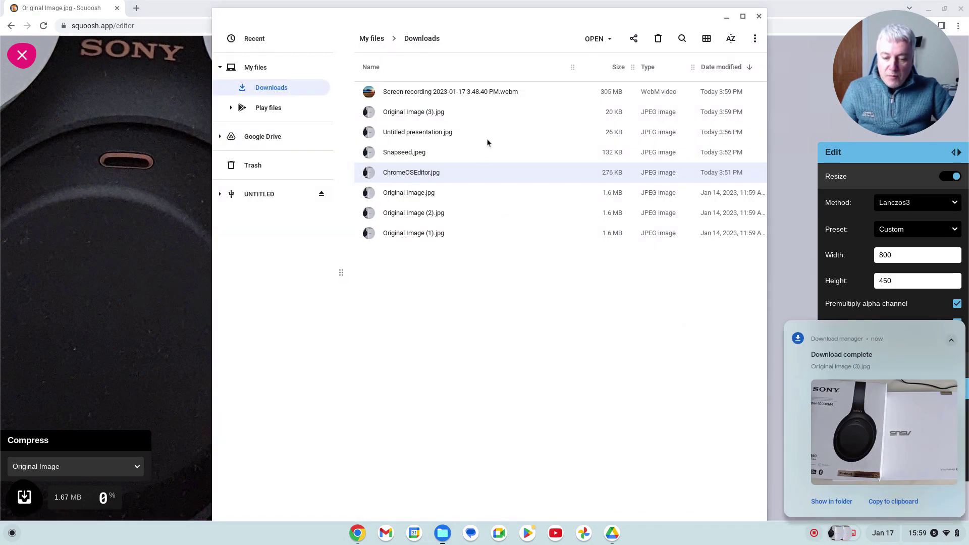
double_click(421, 115)
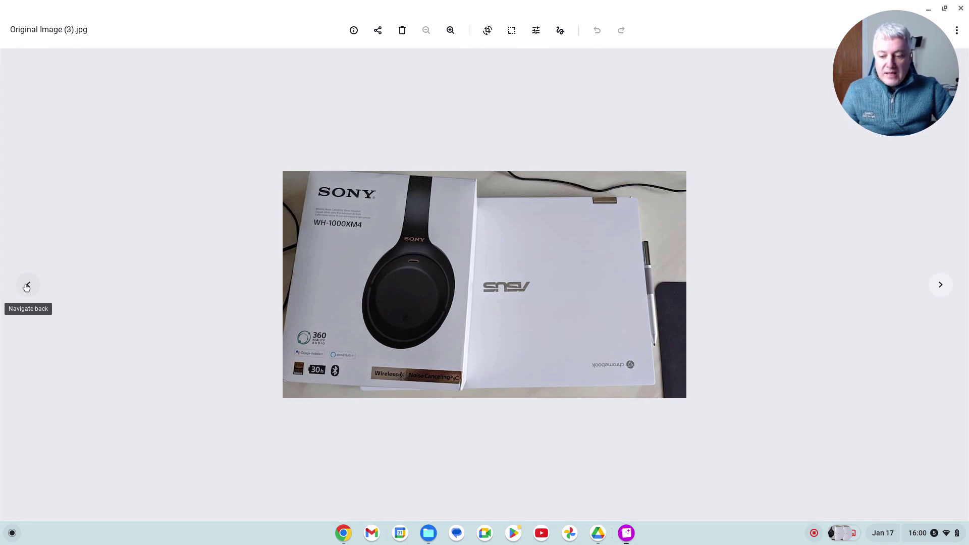
click(960, 9)
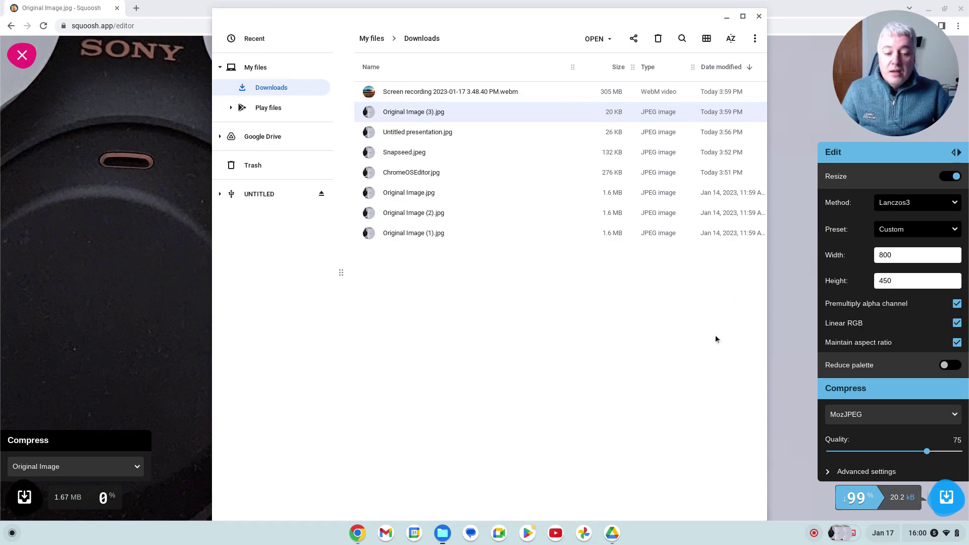
Step: Close the Files window, the Squoosh window, the presentation and the Google Drive window to return to the desktop
click(759, 16)
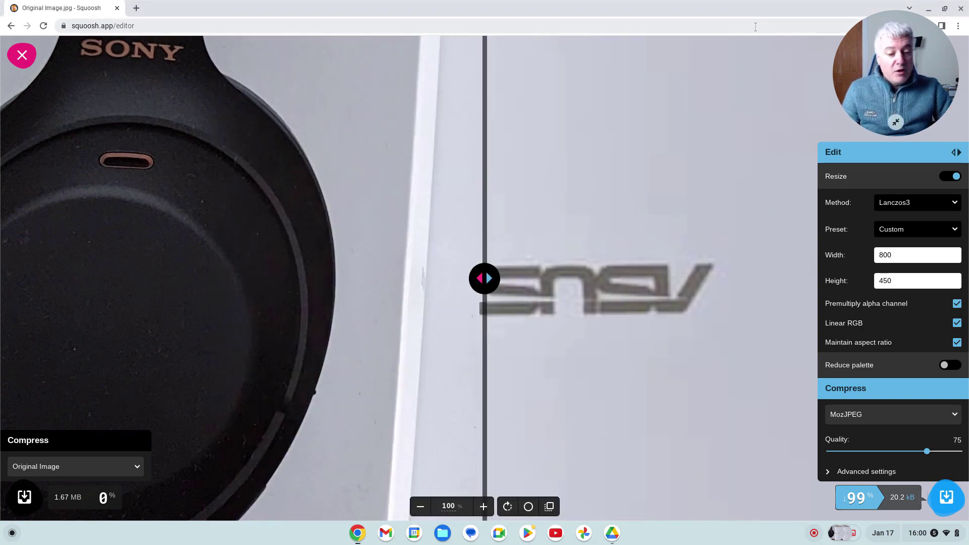
click(959, 10)
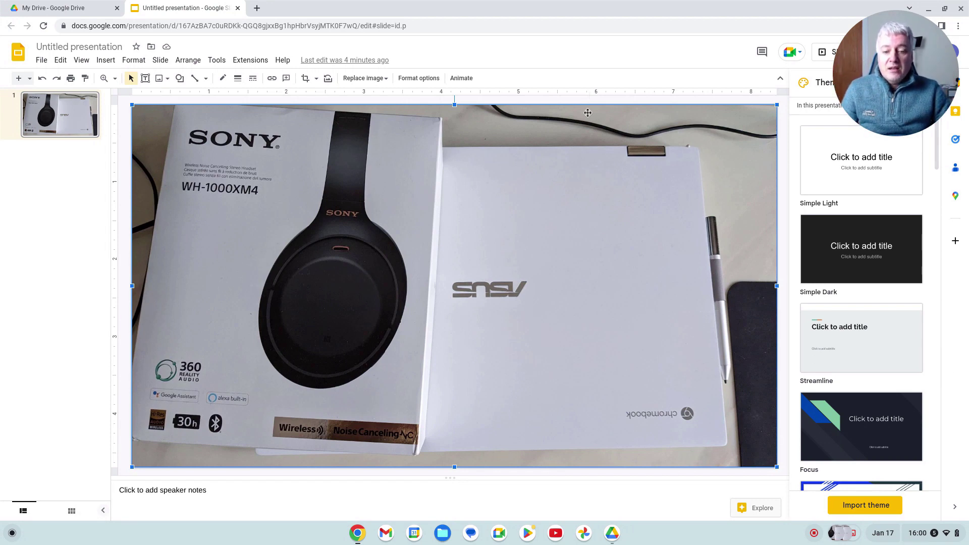
click(238, 8)
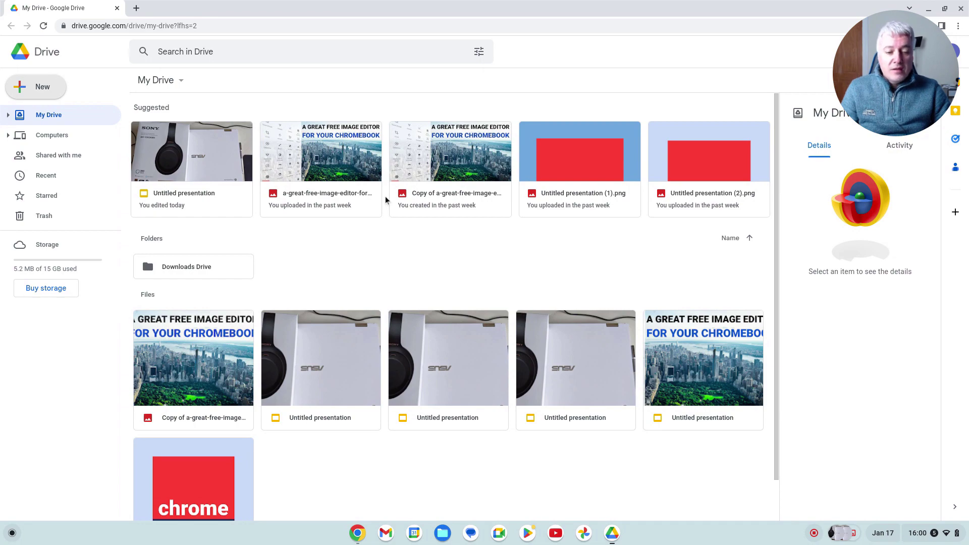
click(961, 9)
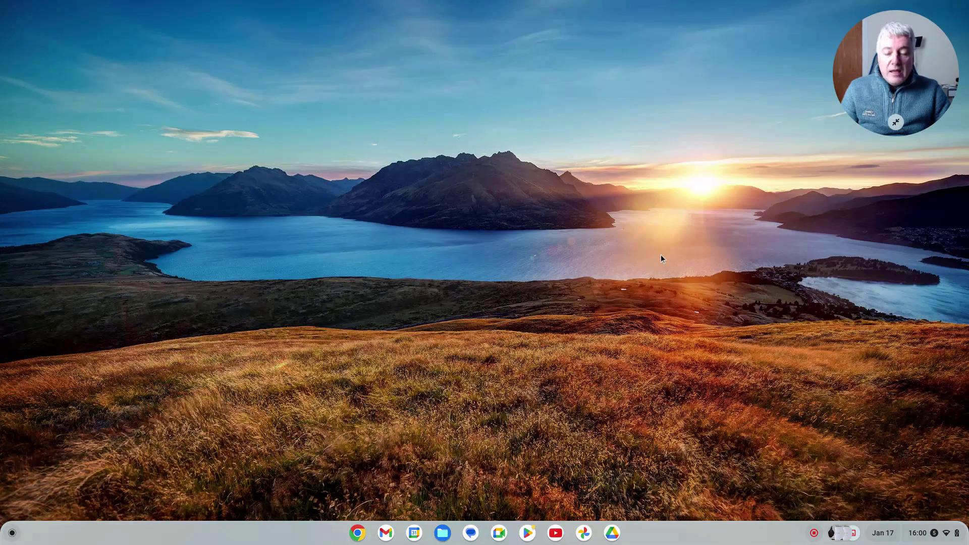